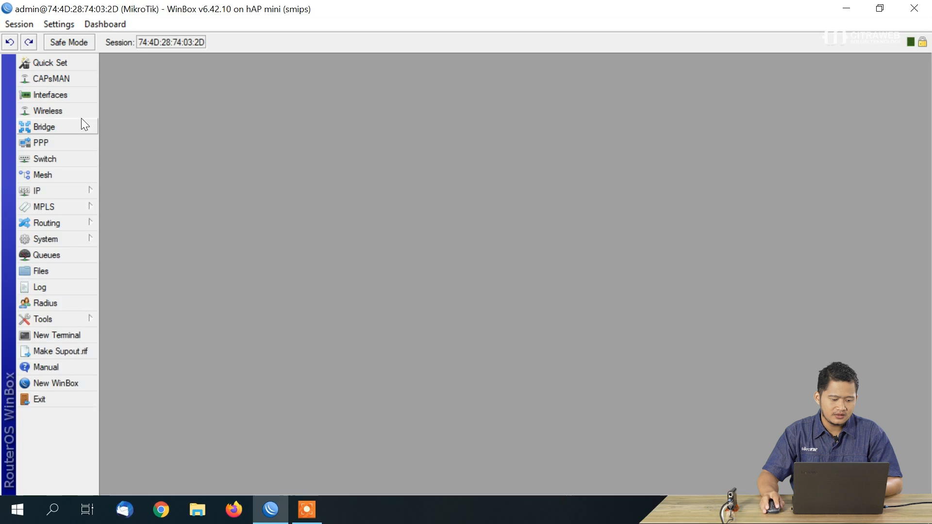
# Open the wireless interface list and enable the wlan1 interface
pyautogui.moveTo(197, 162); pyautogui.dragTo(217, 107)
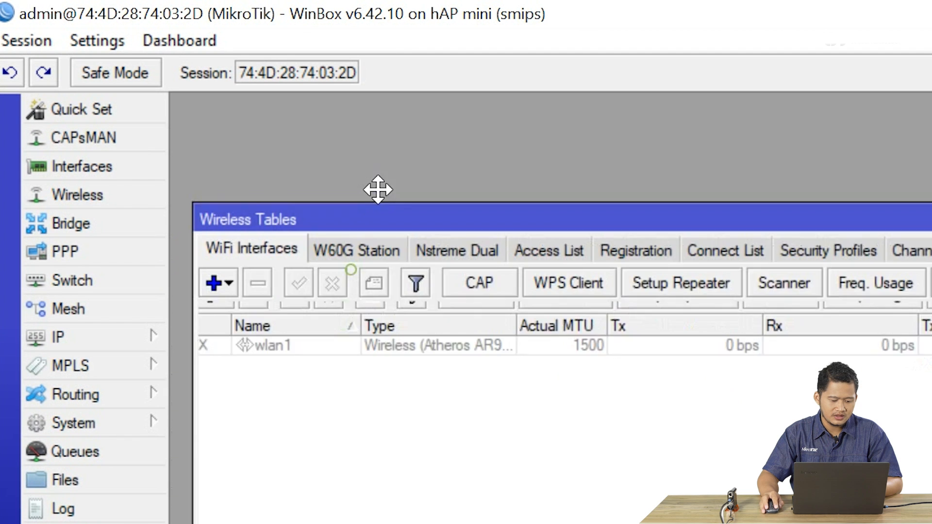
pyautogui.moveTo(378, 189); pyautogui.dragTo(349, 79)
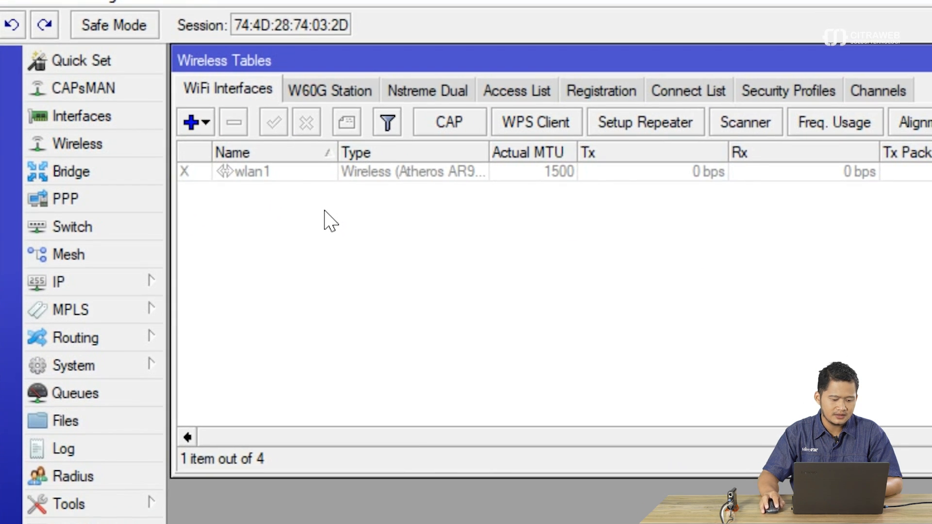
pyautogui.click(279, 172)
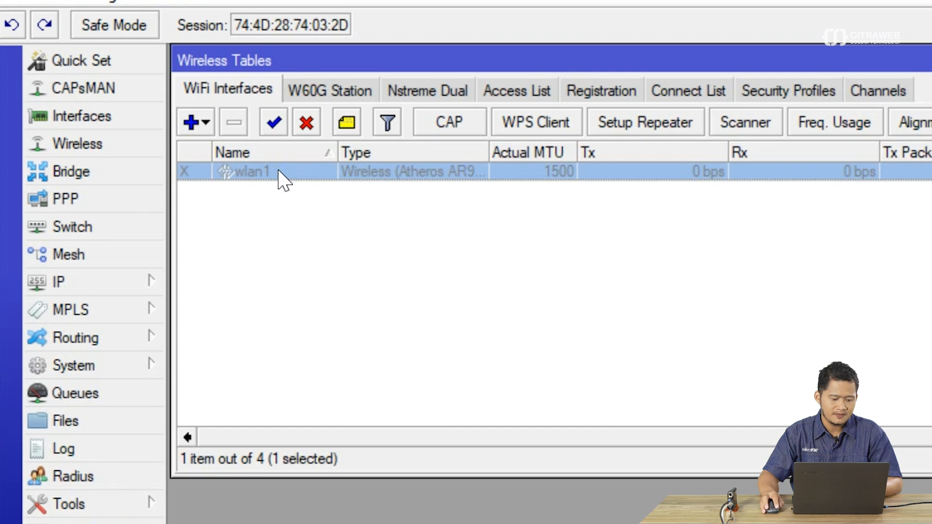
pyautogui.click(274, 122)
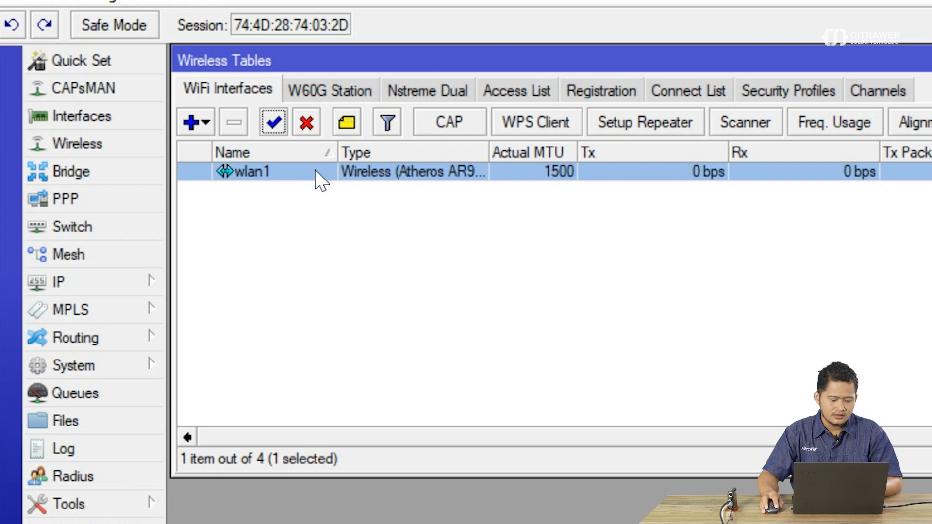
# Set wlan1's wireless mode to ap bridge and its band to 2GHz-B/G/N
pyautogui.doubleClick(315, 171)
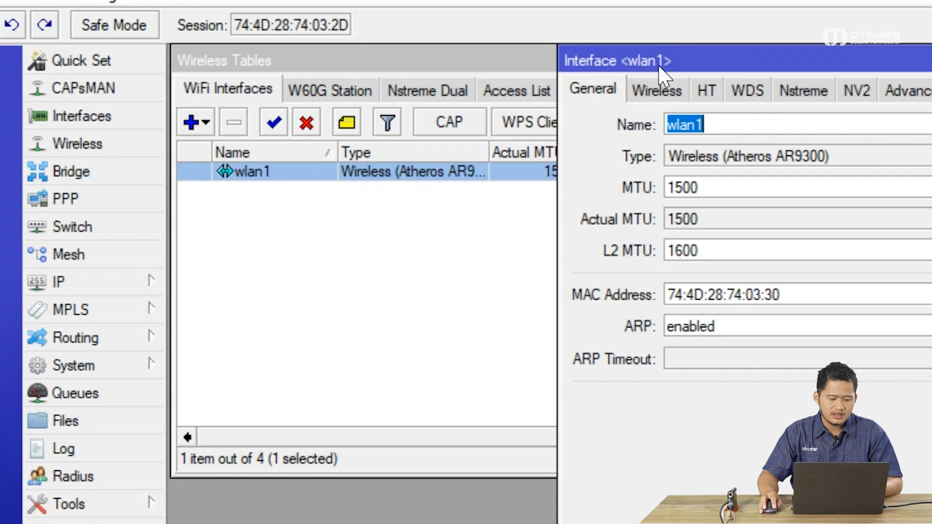
pyautogui.moveTo(670, 51); pyautogui.dragTo(653, 33)
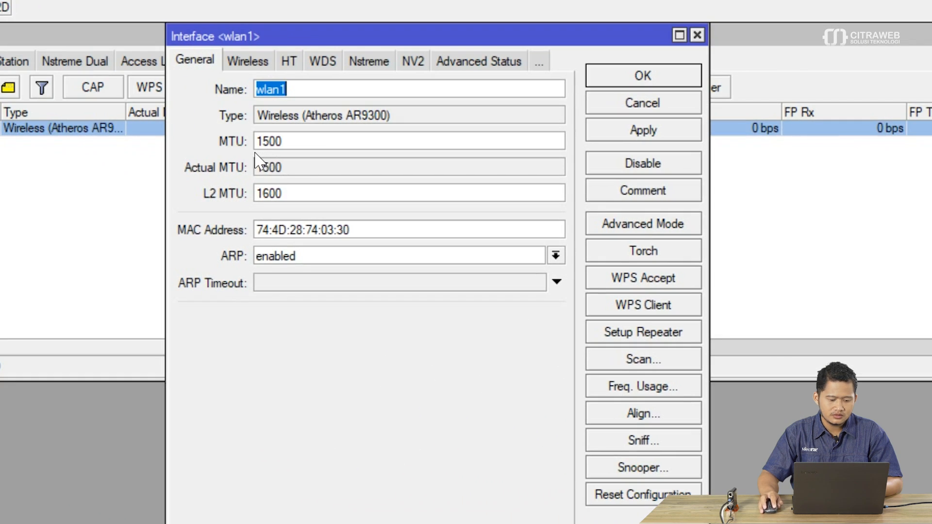
pyautogui.click(249, 63)
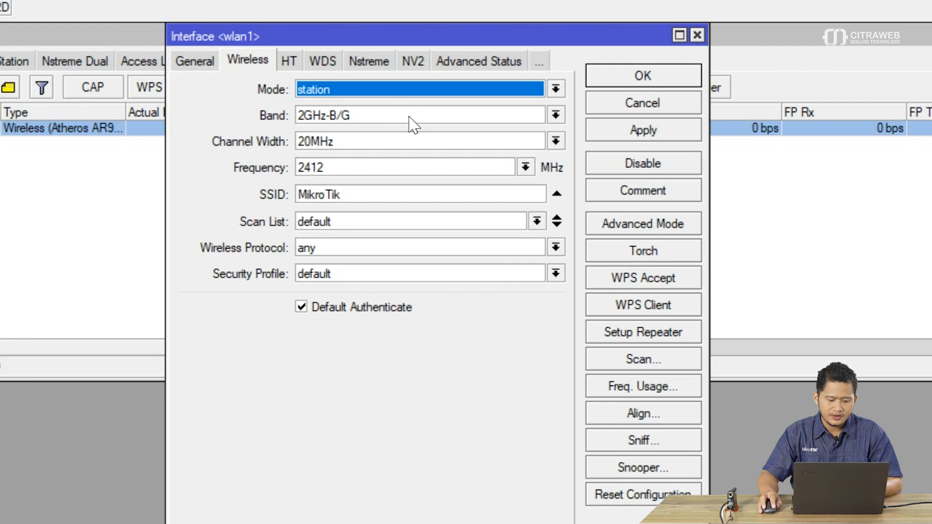
pyautogui.click(397, 95)
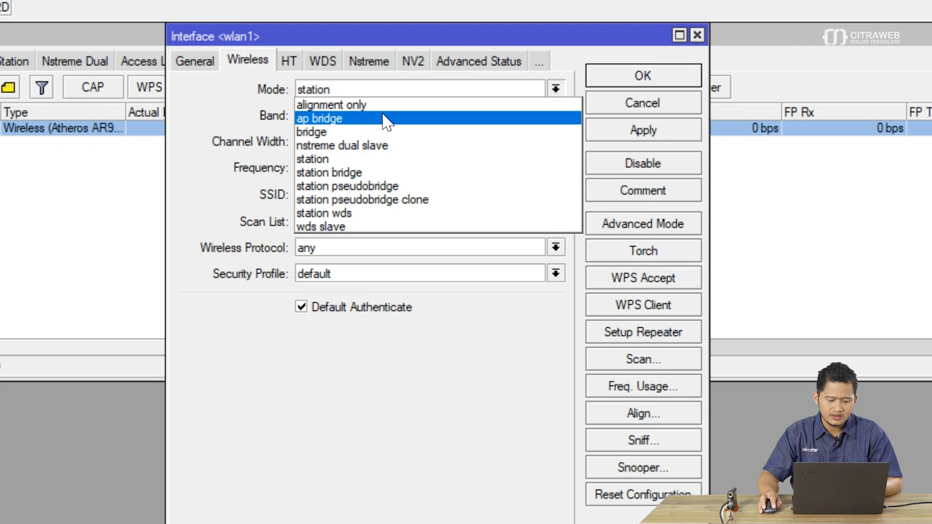
pyautogui.click(384, 119)
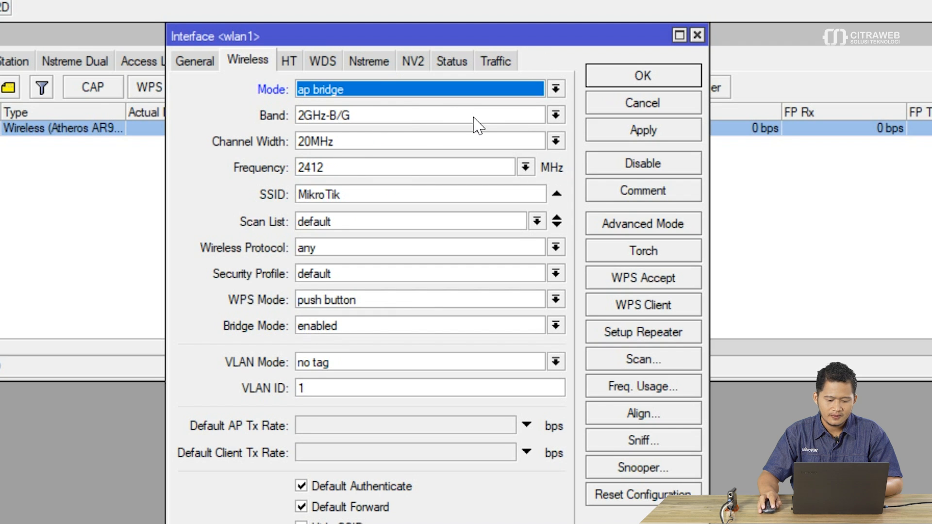
pyautogui.click(521, 117)
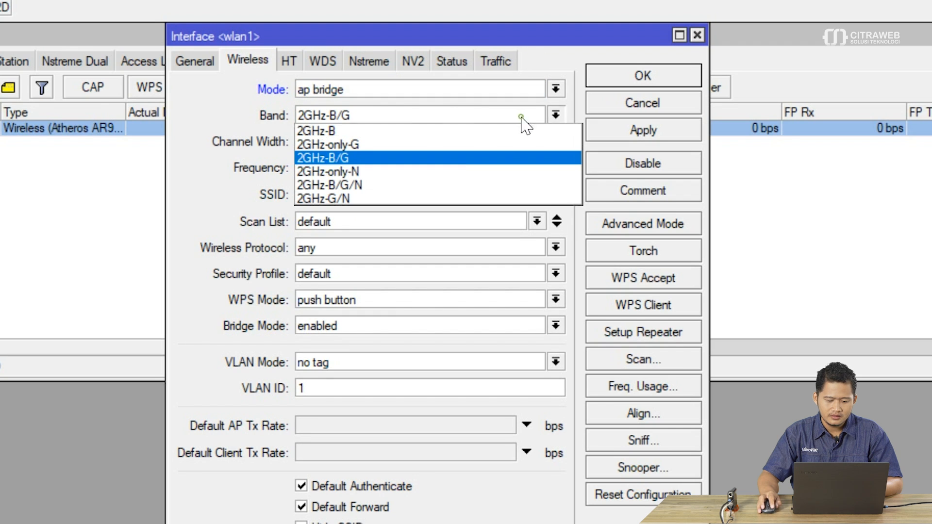
pyautogui.click(411, 187)
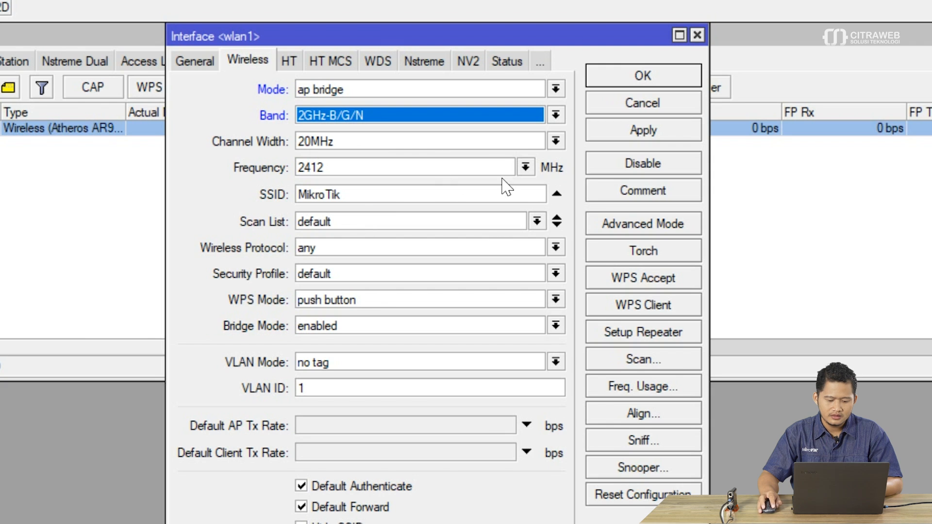
# Set wlan1's SSID to SSID-Karyawan and save the interface's wireless settings
pyautogui.click(374, 192)
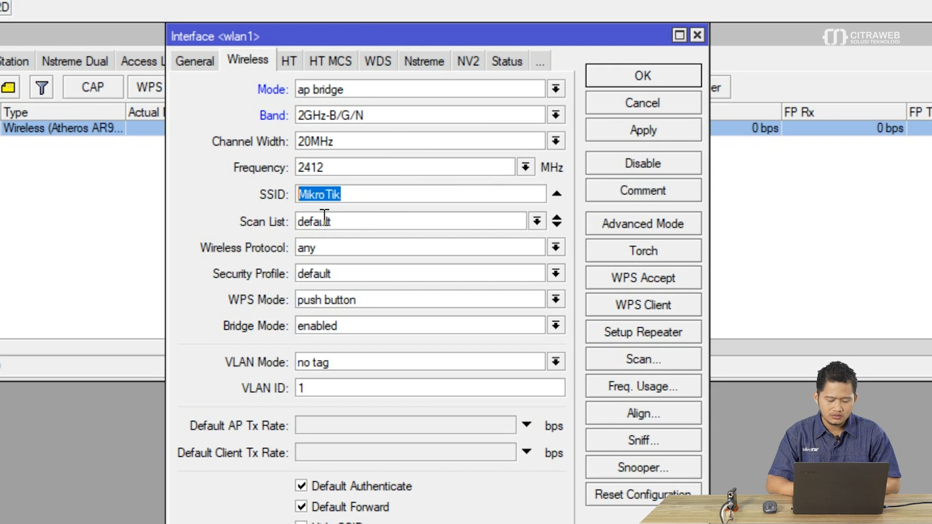
pyautogui.write('SS')
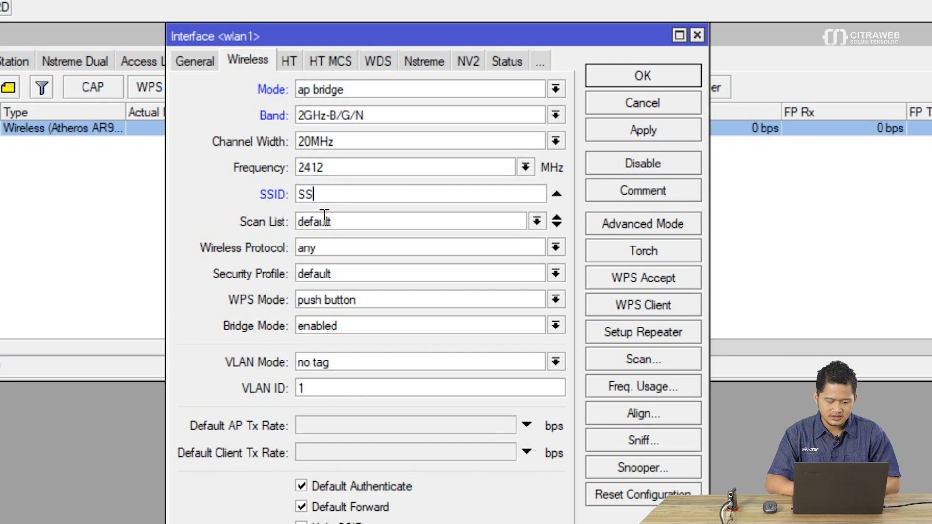
pyautogui.write('ID-Karyawan')
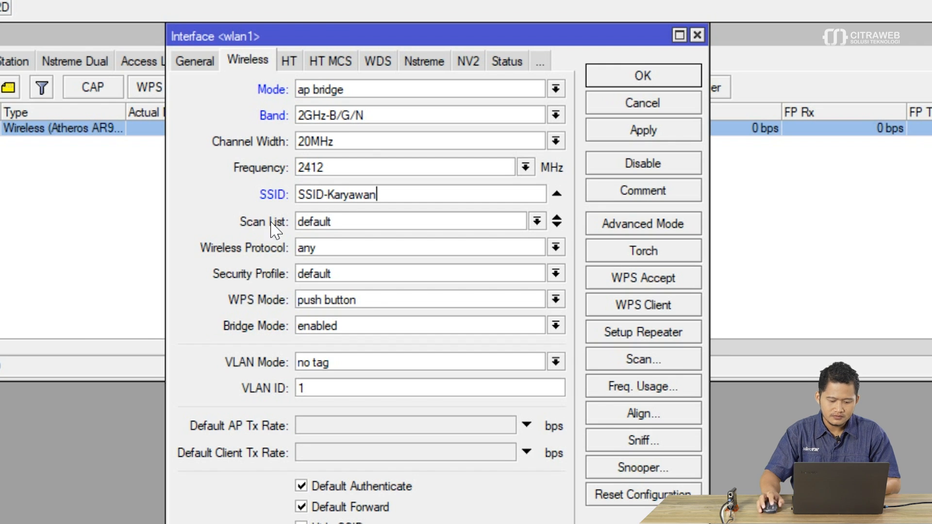
pyautogui.click(631, 137)
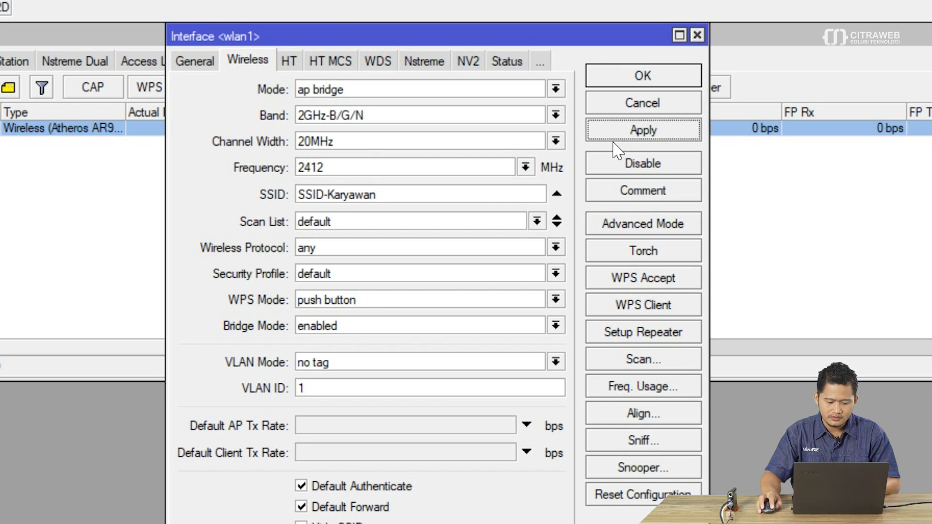
pyautogui.click(622, 83)
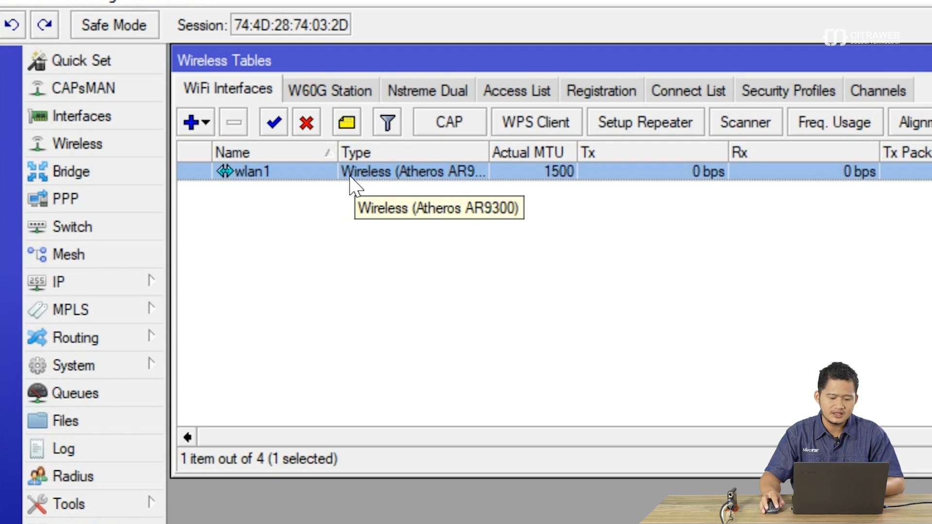
# Start a new wireless security profile and name it pass-karyawan
pyautogui.click(770, 96)
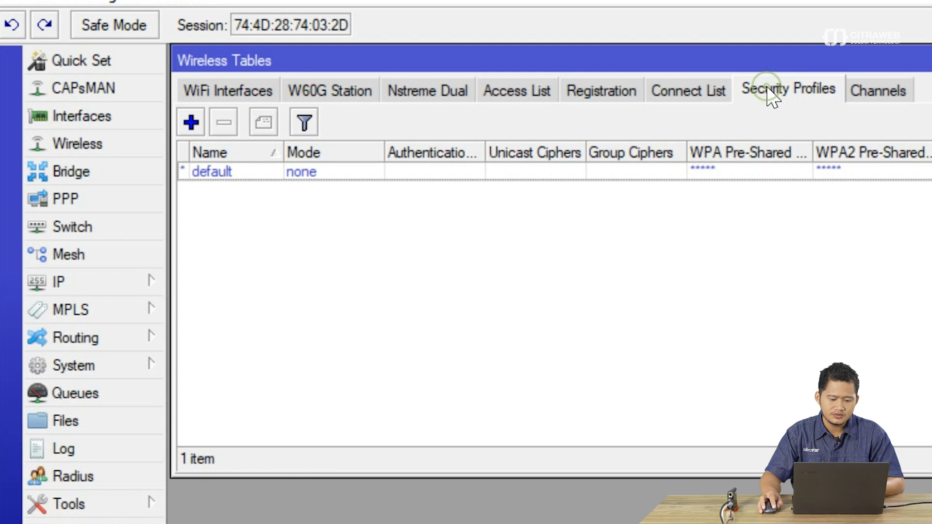
pyautogui.click(191, 127)
pyautogui.moveTo(827, 174); pyautogui.dragTo(758, 113)
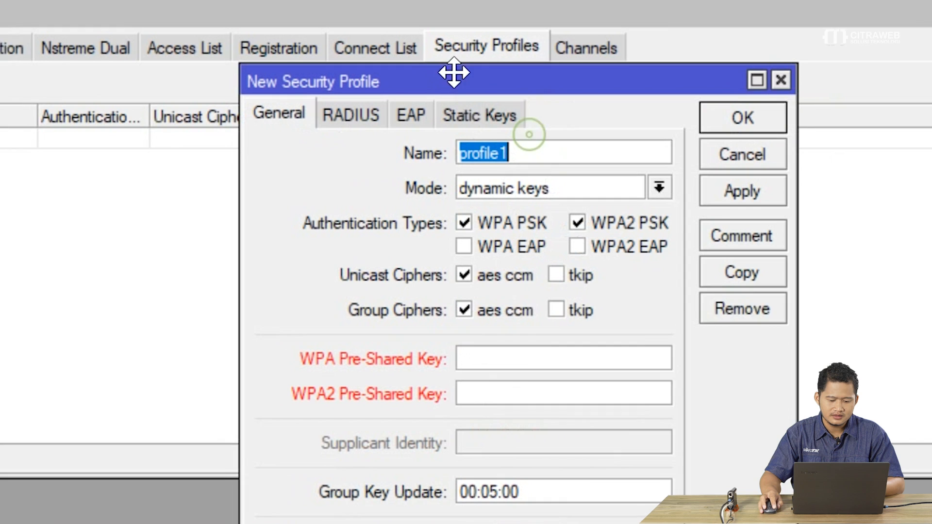
pyautogui.click(518, 153)
pyautogui.press('BackSpace')
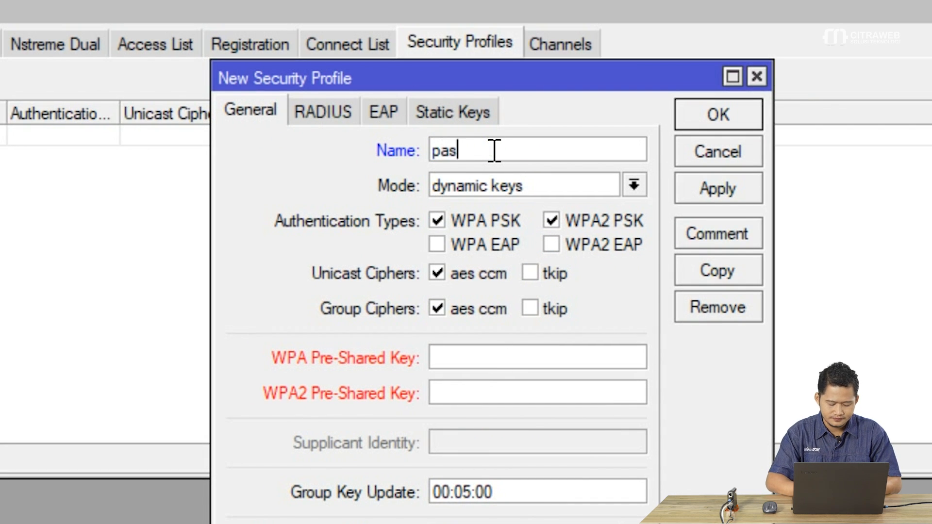
pyautogui.write('pass-karyawan')
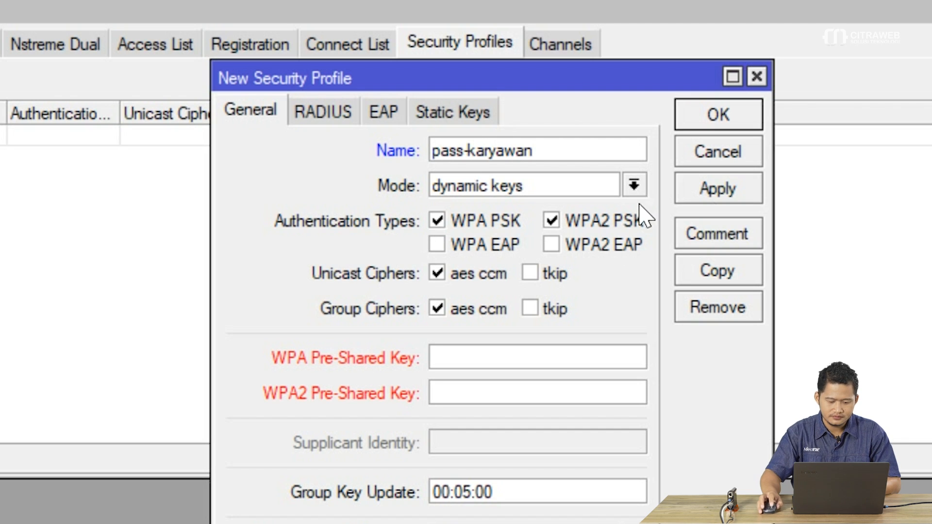
# Enter the WPA and WPA2 pre-shared keys for the pass-karyawan profile and save it
pyautogui.click(478, 368)
pyautogui.write('********')
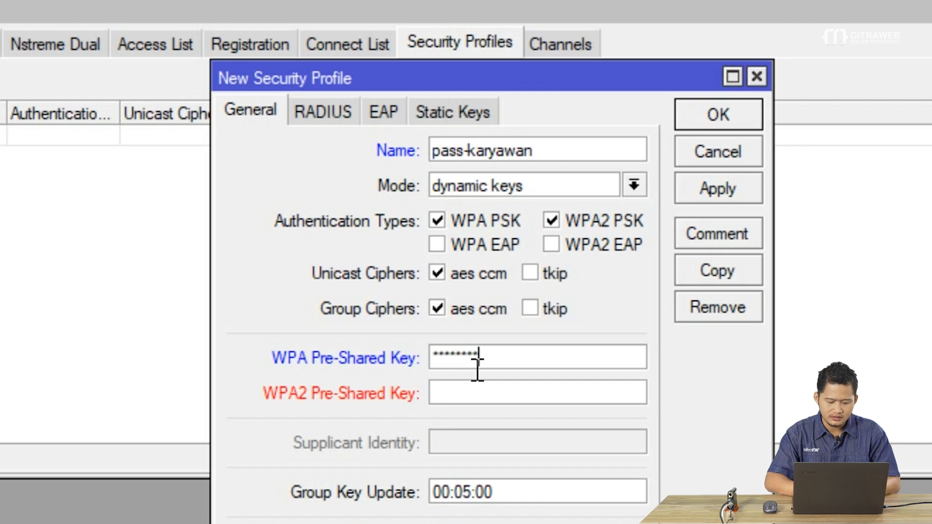
pyautogui.click(493, 389)
pyautogui.write('*')
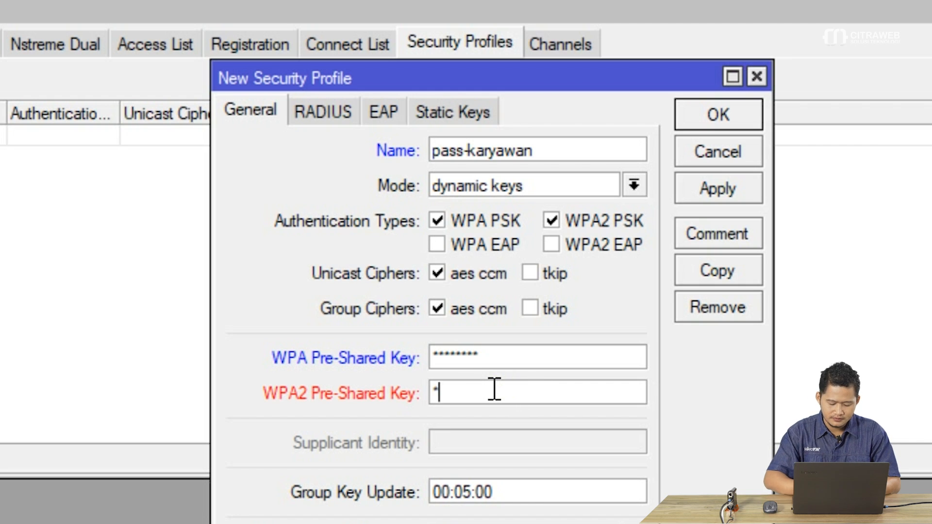
pyautogui.write('*******')
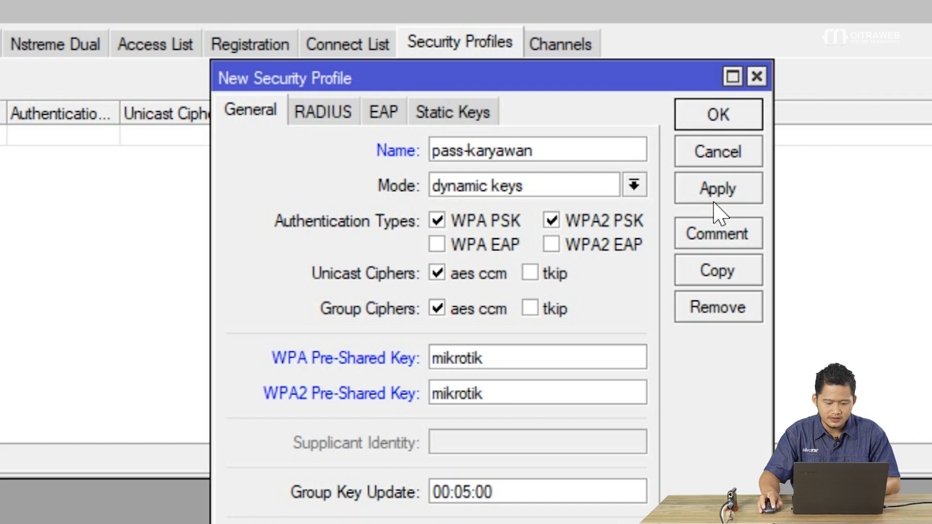
pyautogui.click(723, 190)
pyautogui.click(720, 116)
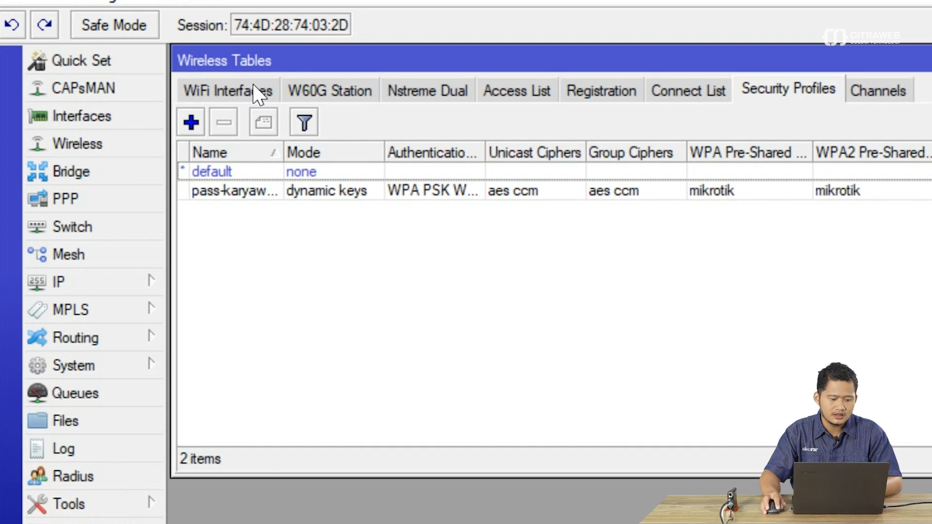
# Assign the pass-karyawan security profile to the wlan1 interface and save the change
pyautogui.click(256, 92)
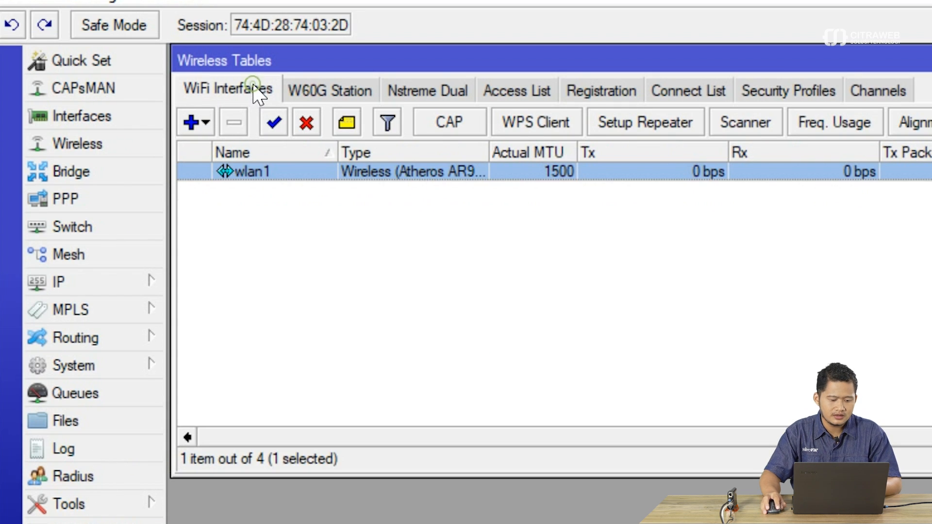
pyautogui.doubleClick(269, 173)
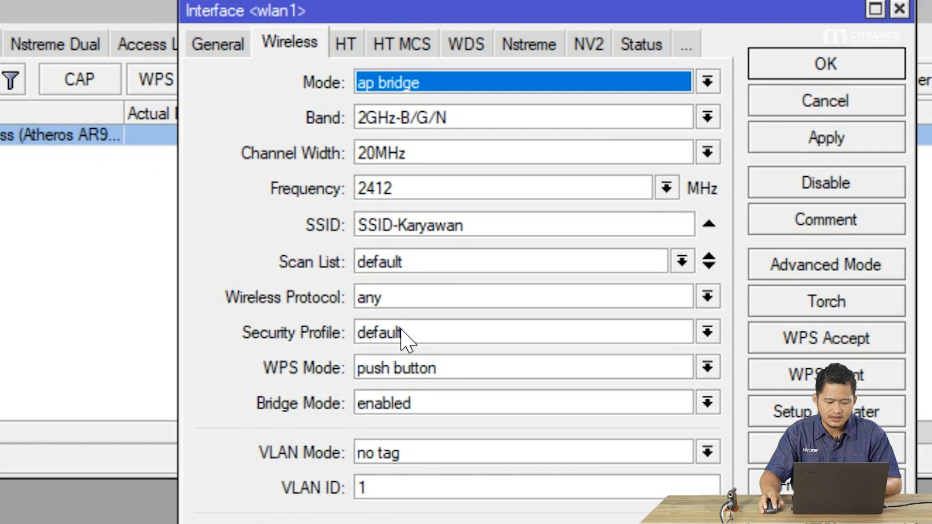
pyautogui.click(401, 335)
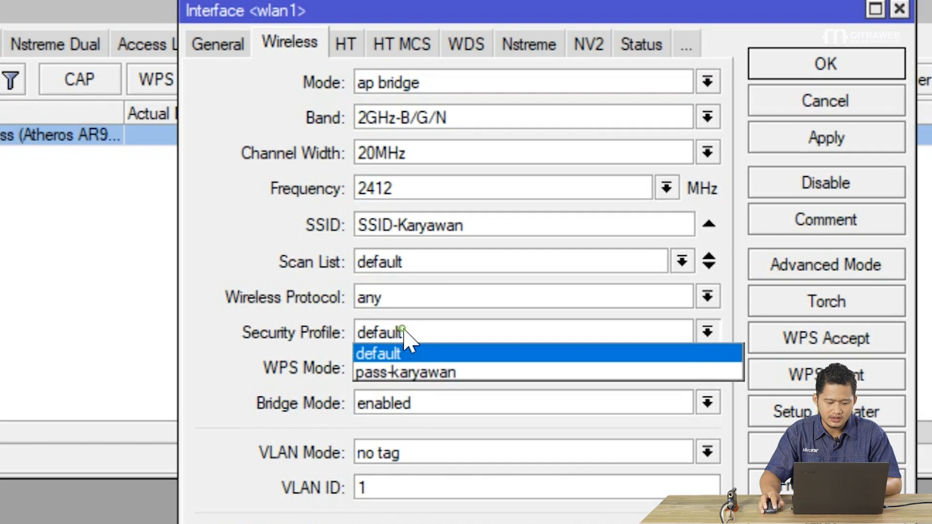
pyautogui.click(408, 373)
pyautogui.click(805, 141)
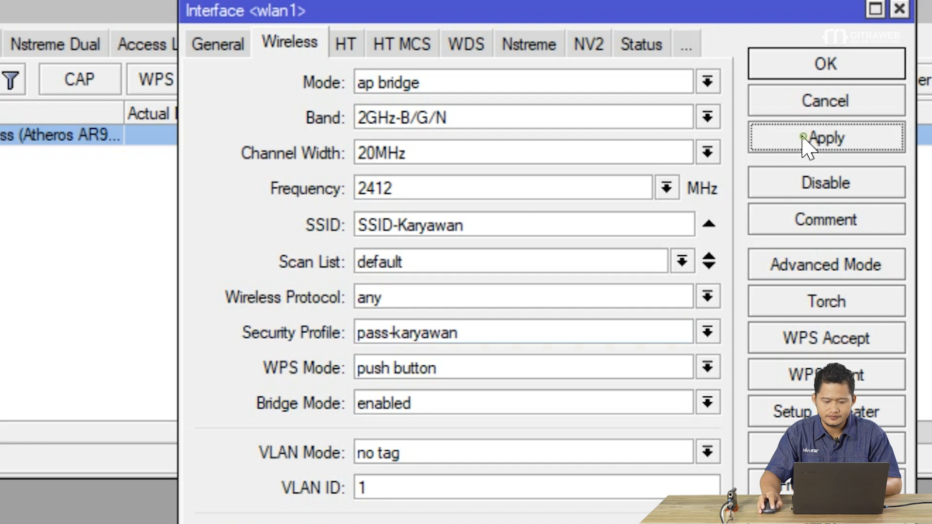
pyautogui.click(828, 64)
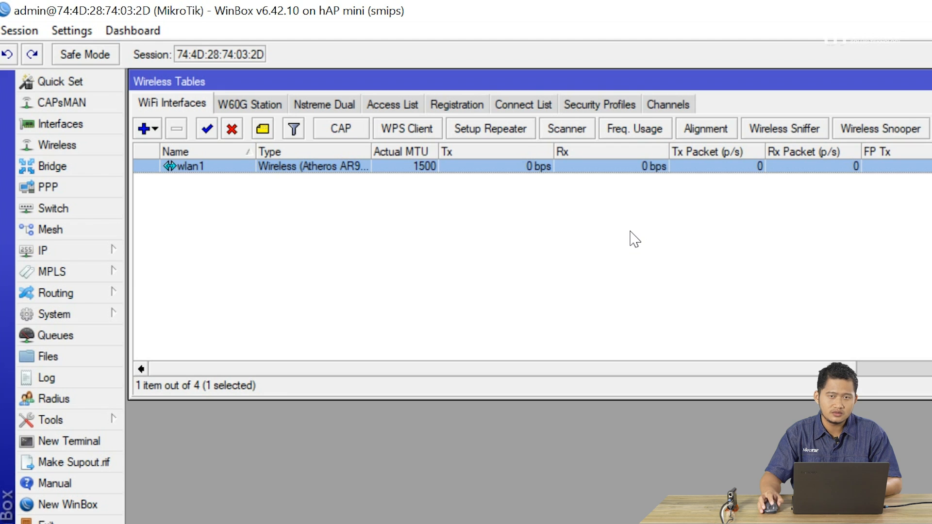
# Create a virtual wireless interface in ap bridge mode on master interface wlan1 with the SSID SSID-Tamu
pyautogui.click(155, 129)
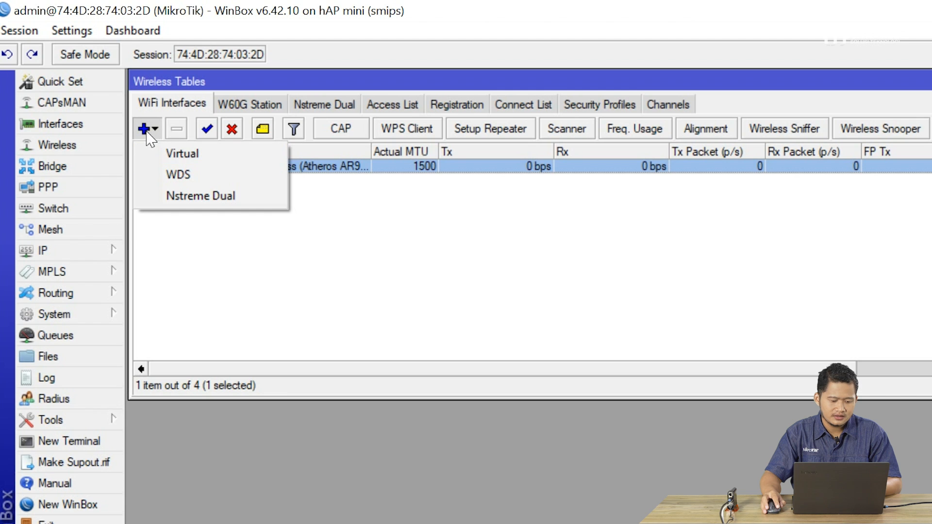
pyautogui.click(183, 155)
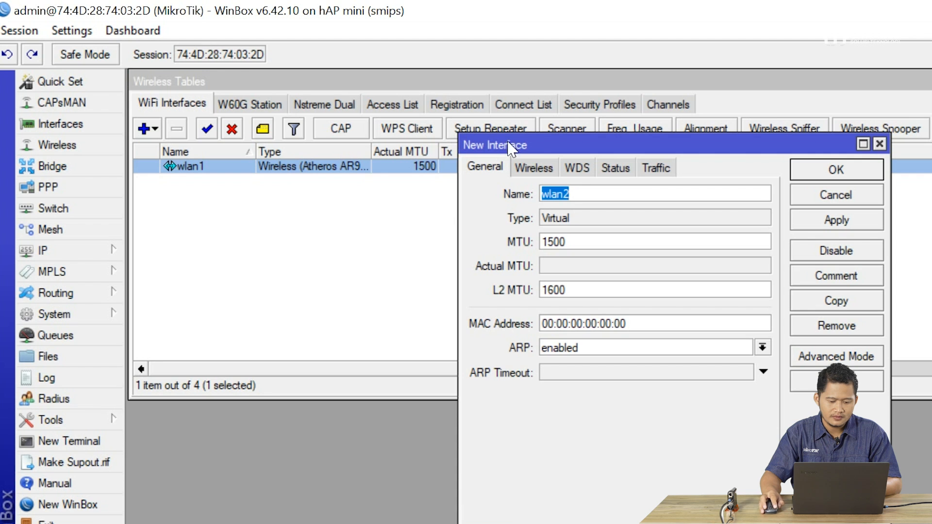
pyautogui.moveTo(539, 149); pyautogui.dragTo(410, 151)
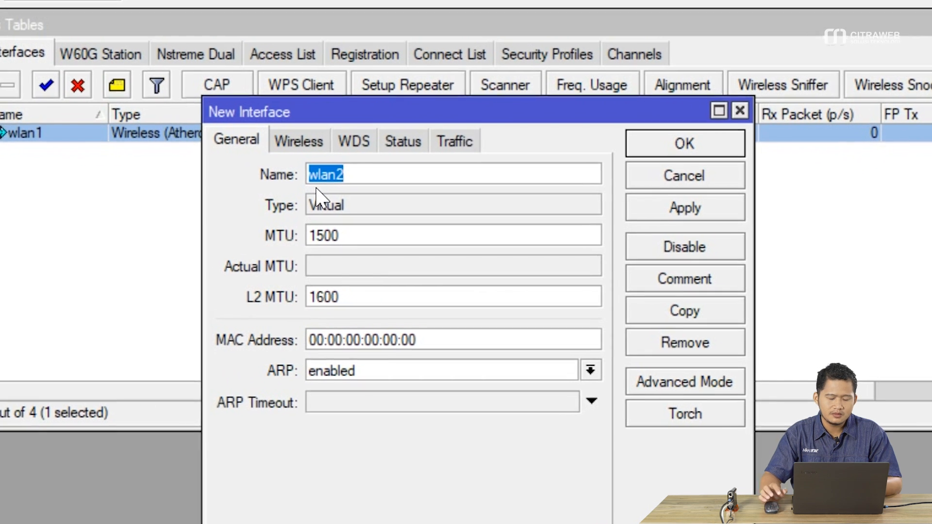
pyautogui.click(287, 138)
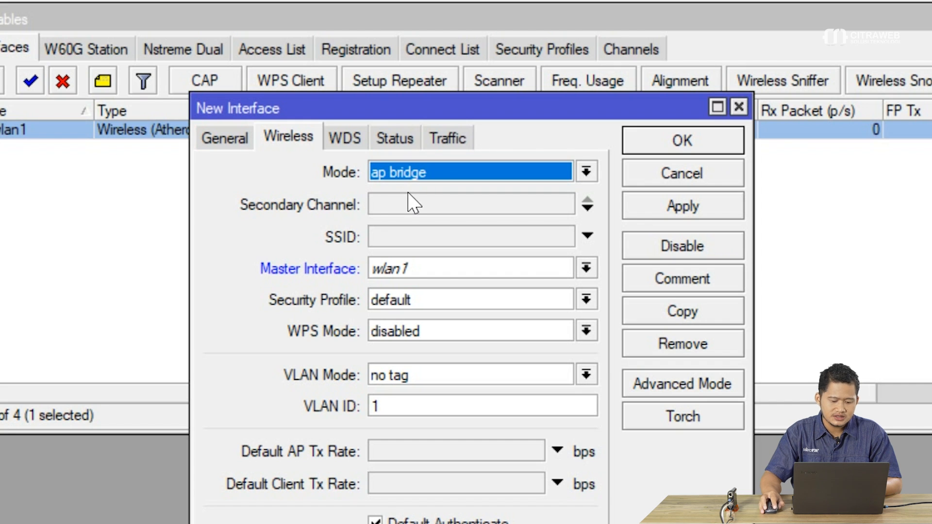
pyautogui.click(439, 240)
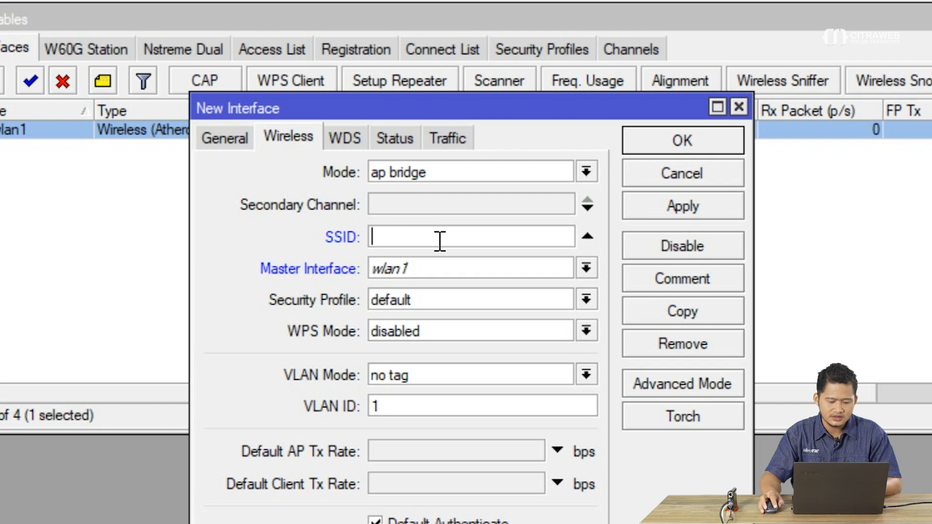
pyautogui.write('SSID-Tamu')
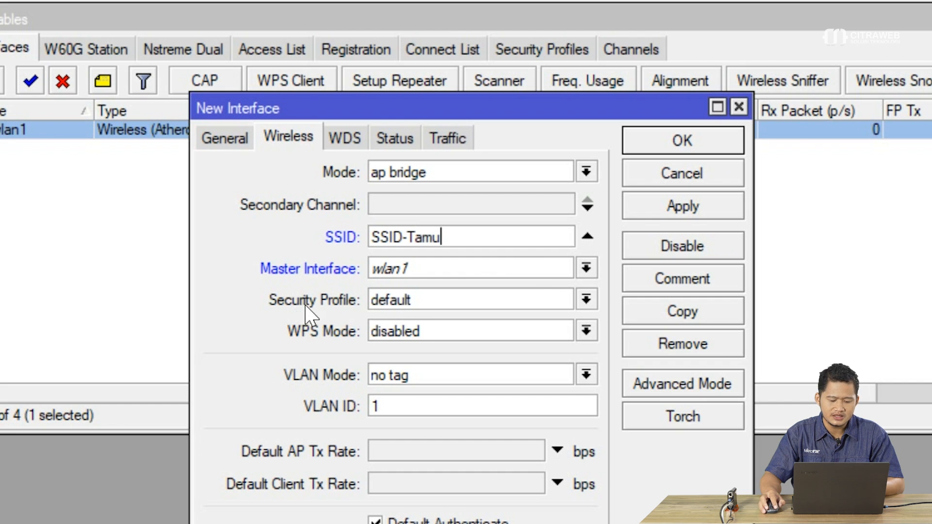
# Keep the default security profile for the SSID-Tamu virtual interface and save it
pyautogui.click(394, 301)
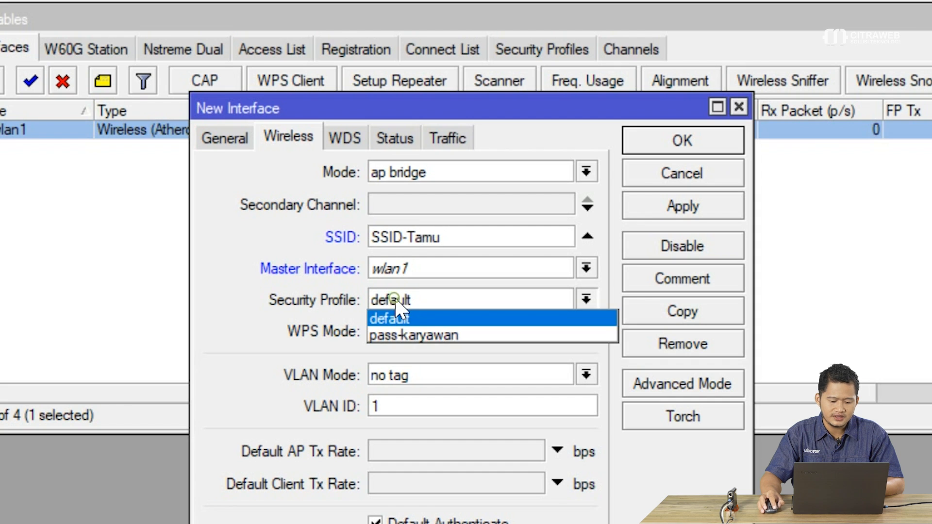
pyautogui.click(403, 296)
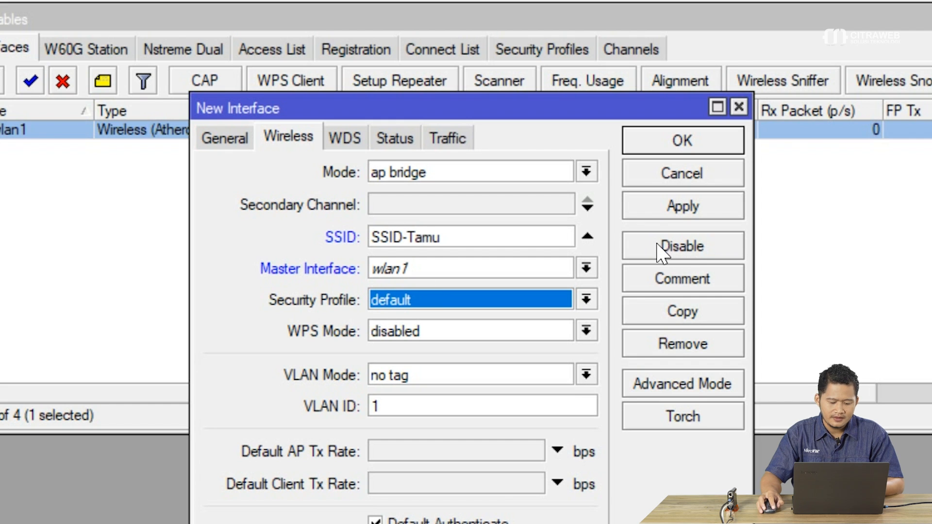
pyautogui.click(661, 211)
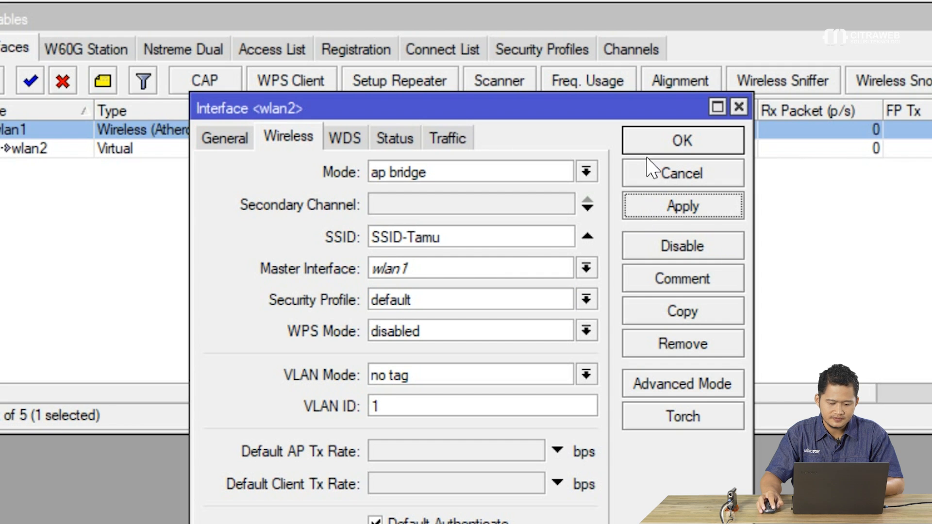
pyautogui.click(662, 146)
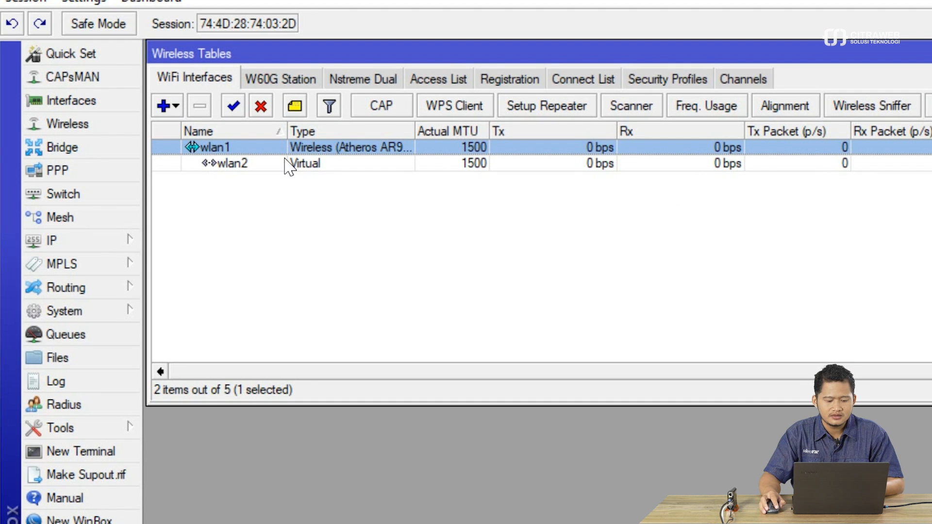
# Open wlan1's wireless settings and examine its band, channel width and frequency options
pyautogui.click(282, 164)
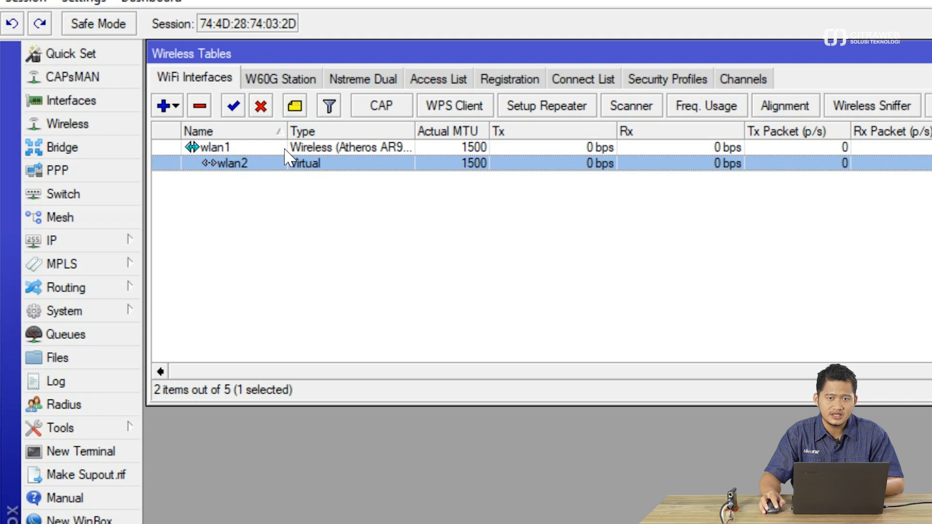
pyautogui.click(285, 151)
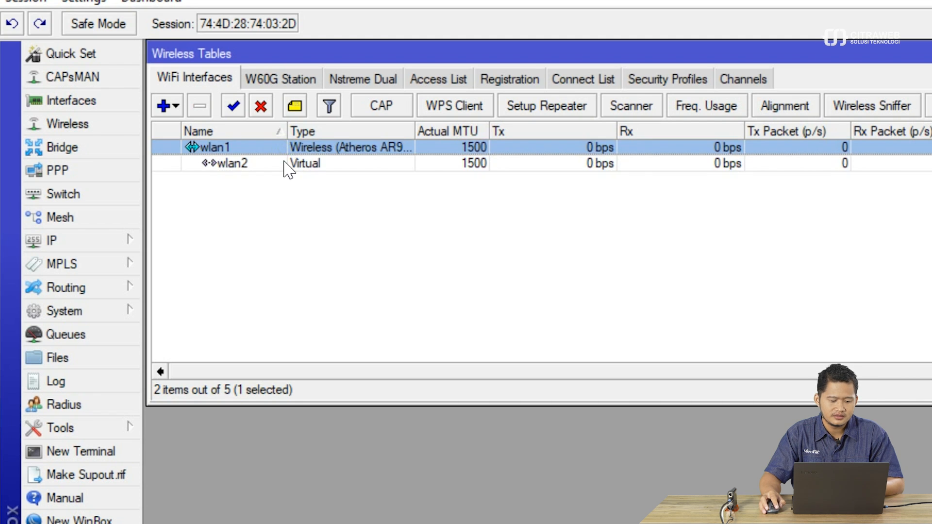
pyautogui.click(286, 162)
pyautogui.doubleClick(292, 149)
pyautogui.moveTo(610, 48); pyautogui.dragTo(450, 48)
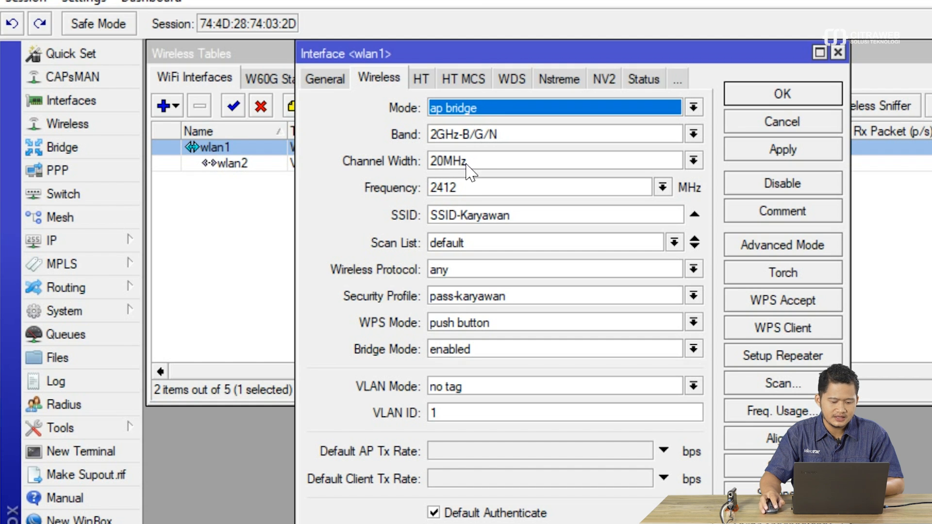
pyautogui.click(663, 187)
pyautogui.click(663, 187)
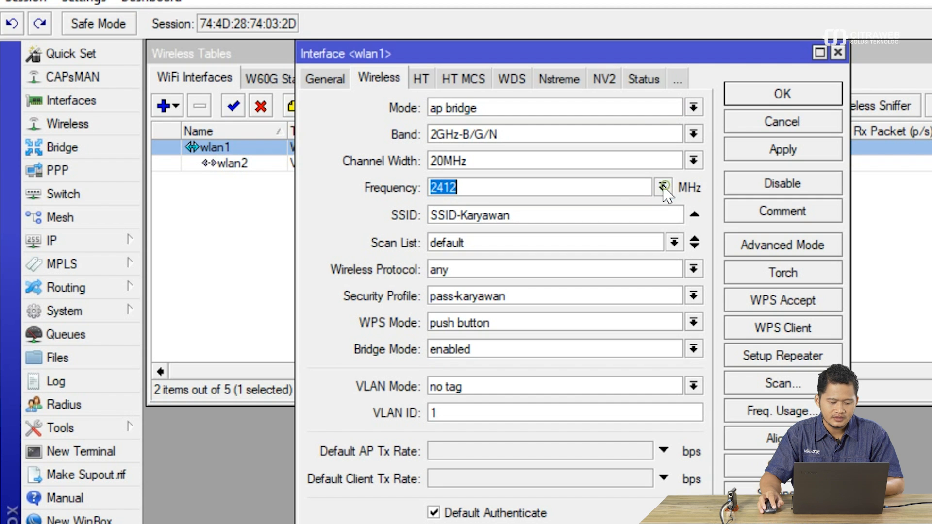
# Open wlan2's wireless settings beside wlan1's and compare the options available on the virtual and physical interfaces
pyautogui.click(248, 178)
pyautogui.click(249, 163)
pyautogui.doubleClick(249, 164)
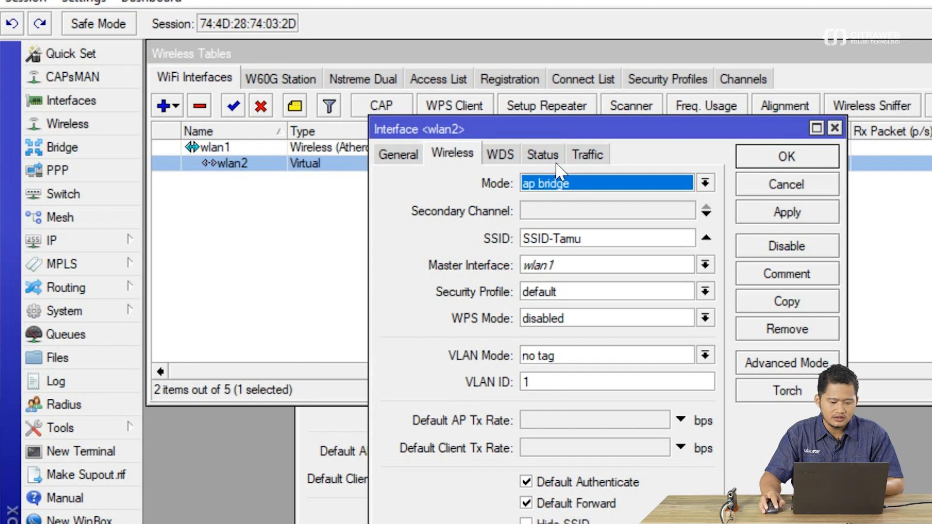
pyautogui.moveTo(555, 127); pyautogui.dragTo(797, 86)
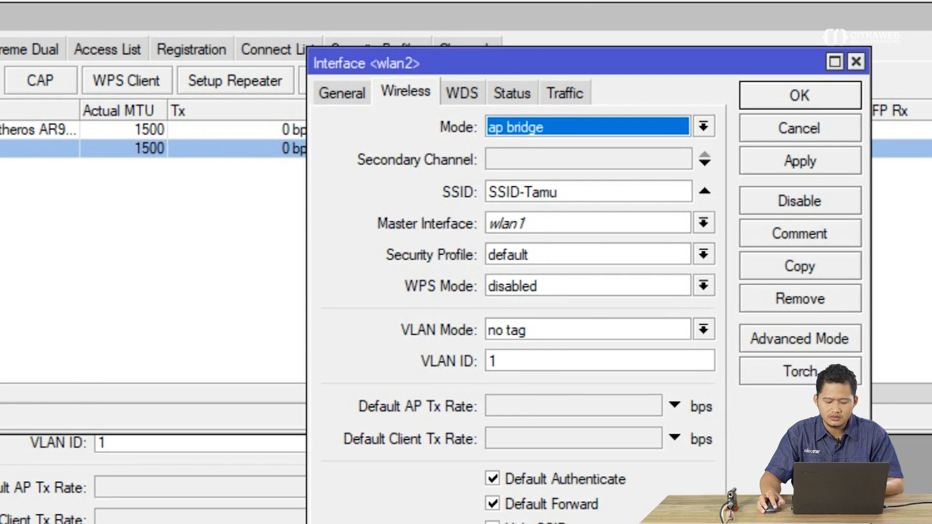
pyautogui.click(233, 485)
pyautogui.click(609, 171)
pyautogui.moveTo(629, 56); pyautogui.dragTo(773, 26)
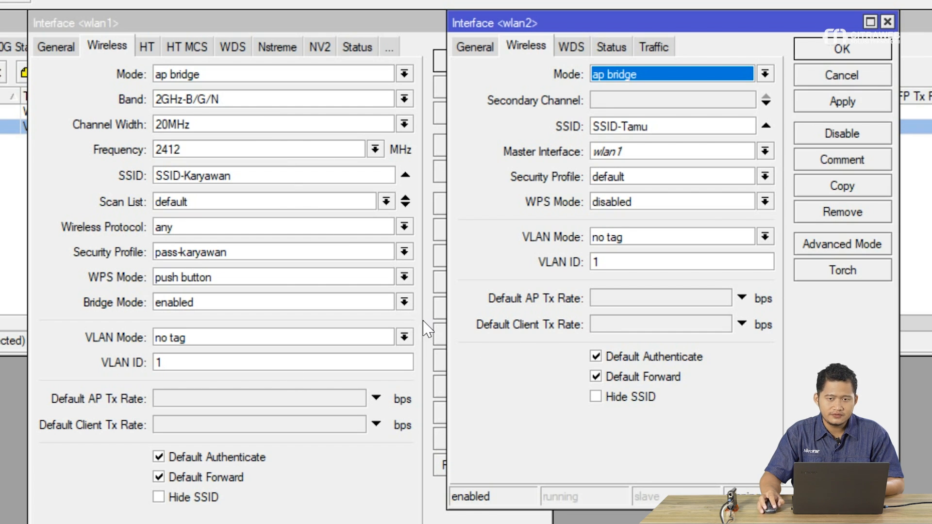
# Add the IP address 10.7.7.1/24 to the wlan1 interface and save it
pyautogui.click(4, 245)
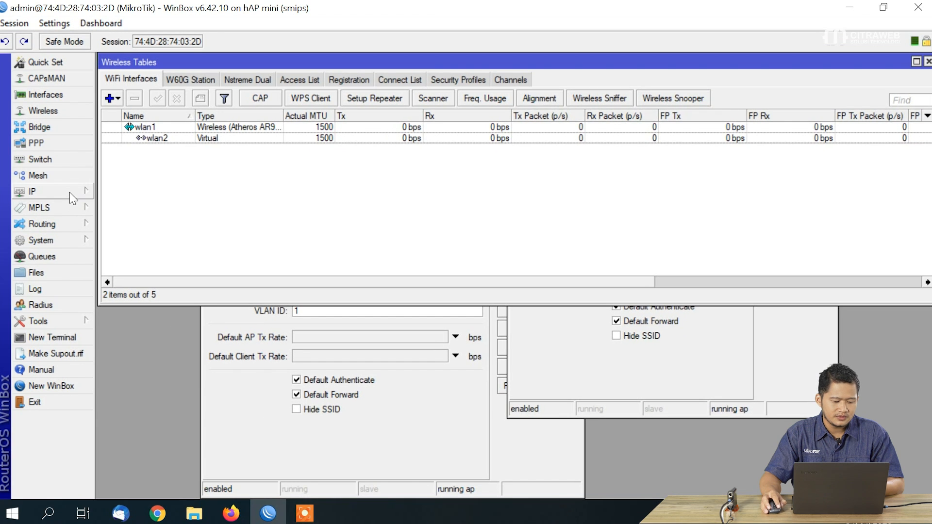
pyautogui.click(74, 199)
pyautogui.click(121, 150)
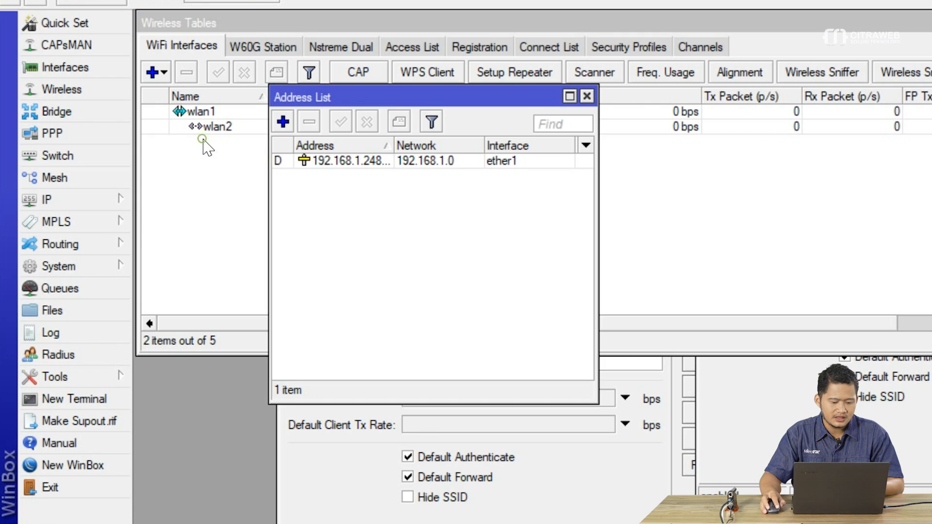
pyautogui.moveTo(327, 119); pyautogui.dragTo(413, 166)
pyautogui.moveTo(567, 166); pyautogui.dragTo(681, 180)
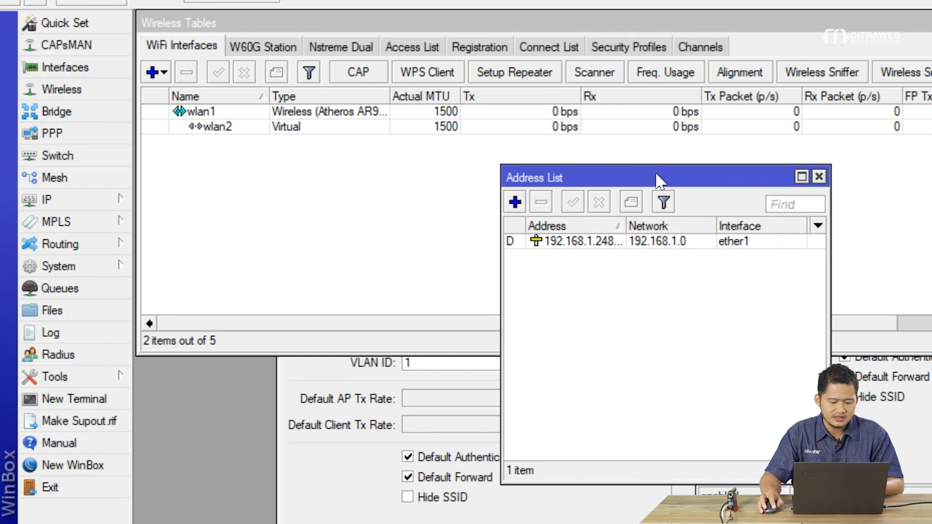
pyautogui.click(516, 203)
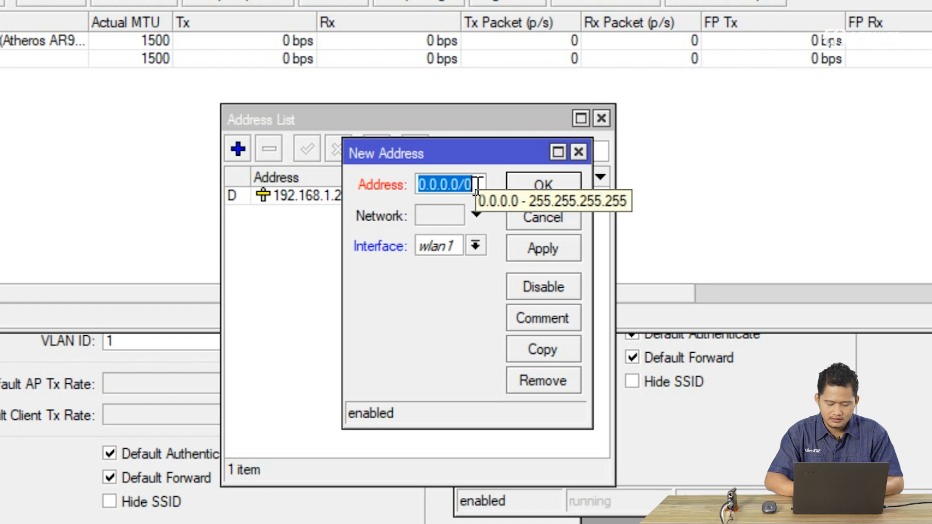
pyautogui.write('10.7.7.7')
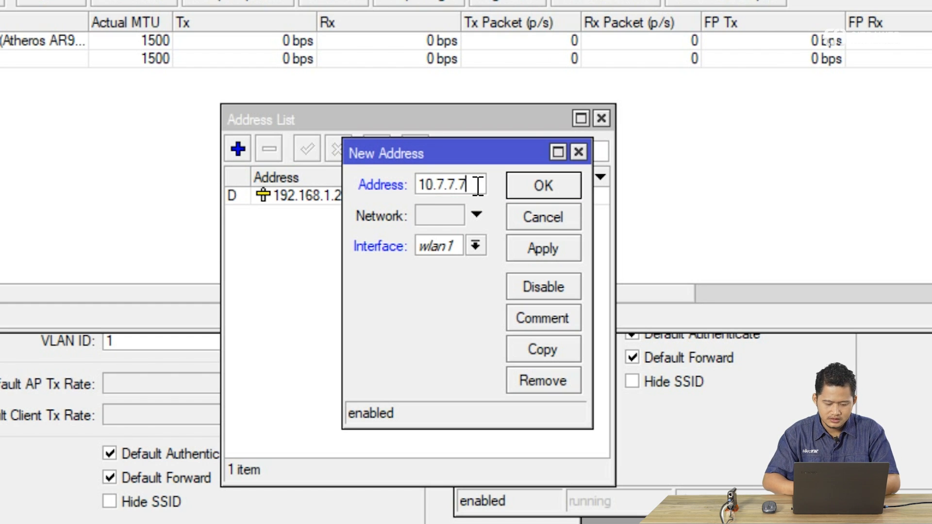
pyautogui.press('BackSpace')
pyautogui.write('1/24')
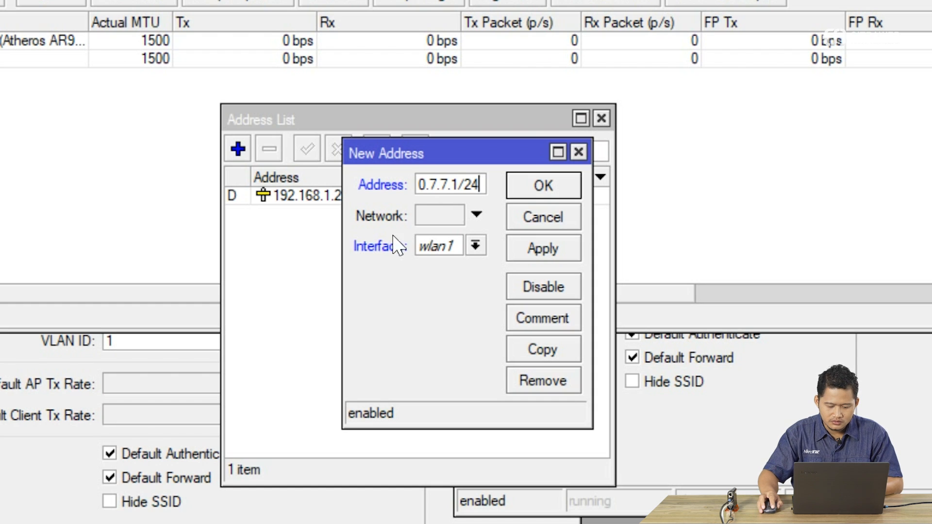
pyautogui.moveTo(343, 250); pyautogui.dragTo(234, 250)
pyautogui.click(544, 249)
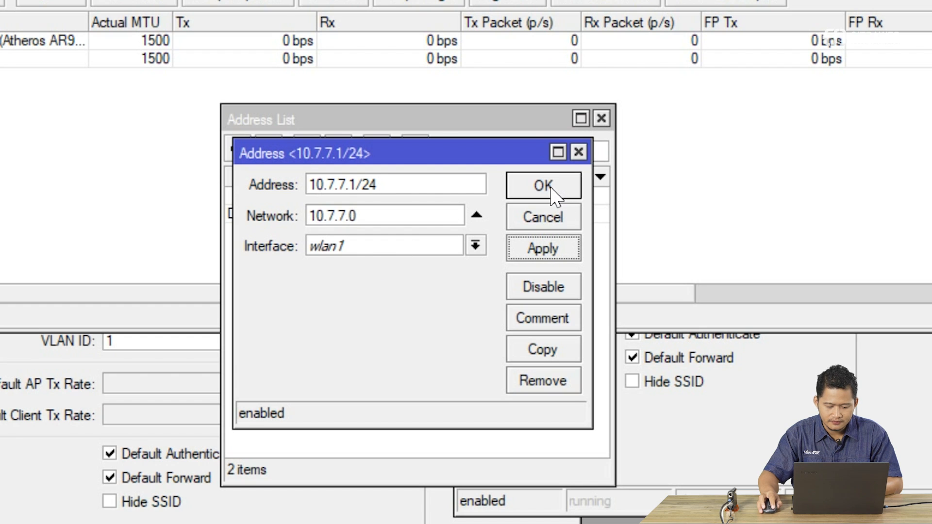
pyautogui.click(544, 186)
# Add the IP address 10.8.8.1/24 to the wlan2 interface and save it
pyautogui.click(238, 150)
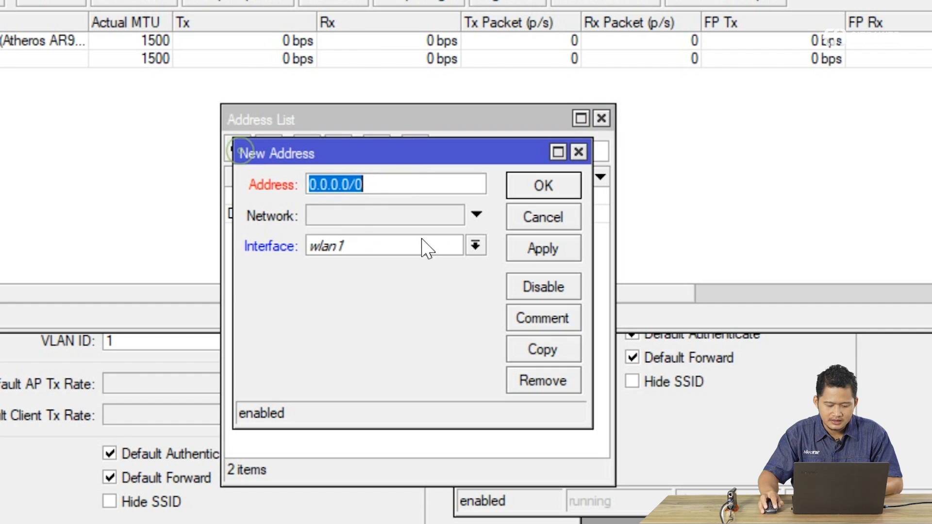
pyautogui.write('10.8.8.1')
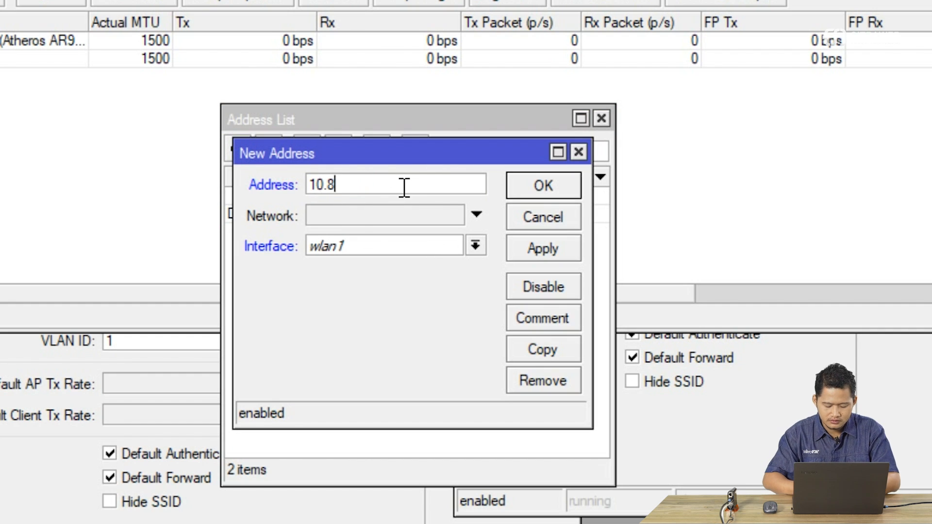
pyautogui.press('BackSpace')
pyautogui.write('1/24')
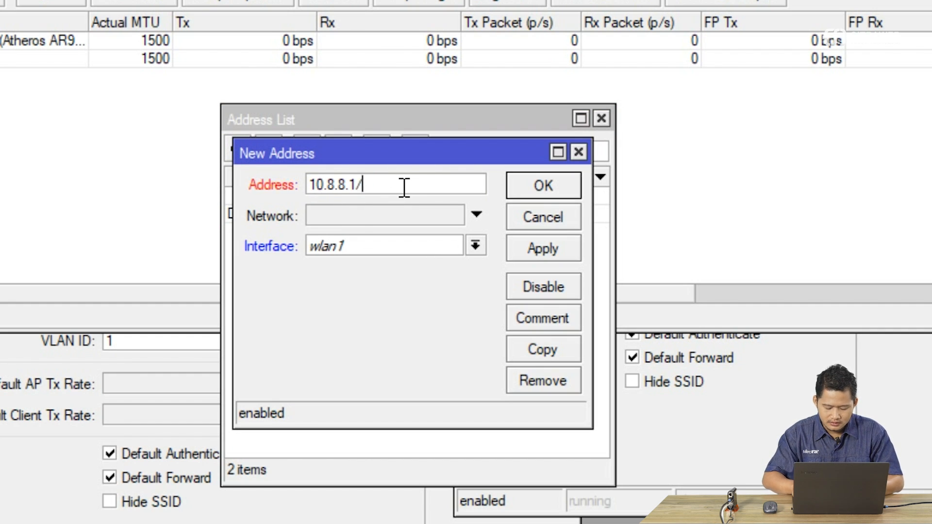
pyautogui.click(406, 247)
pyautogui.click(389, 324)
pyautogui.click(542, 247)
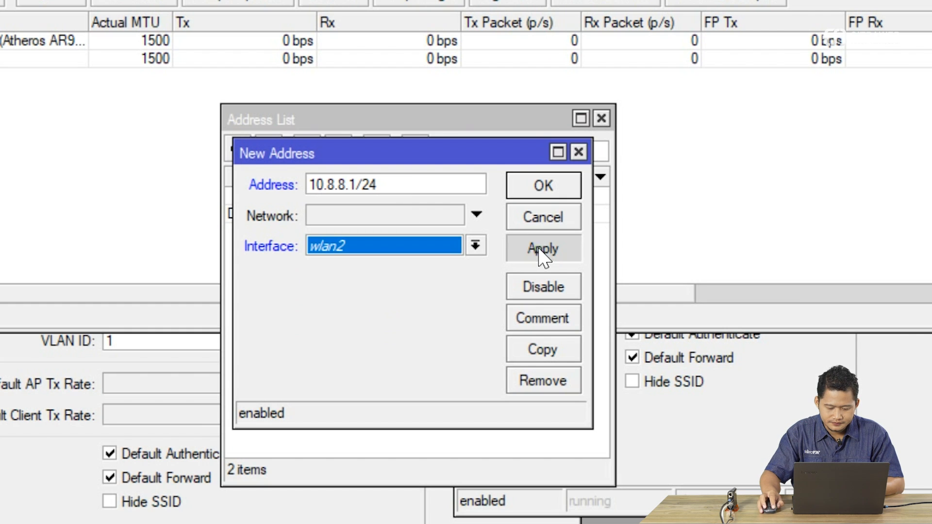
pyautogui.click(558, 187)
pyautogui.moveTo(436, 125); pyautogui.dragTo(379, 61)
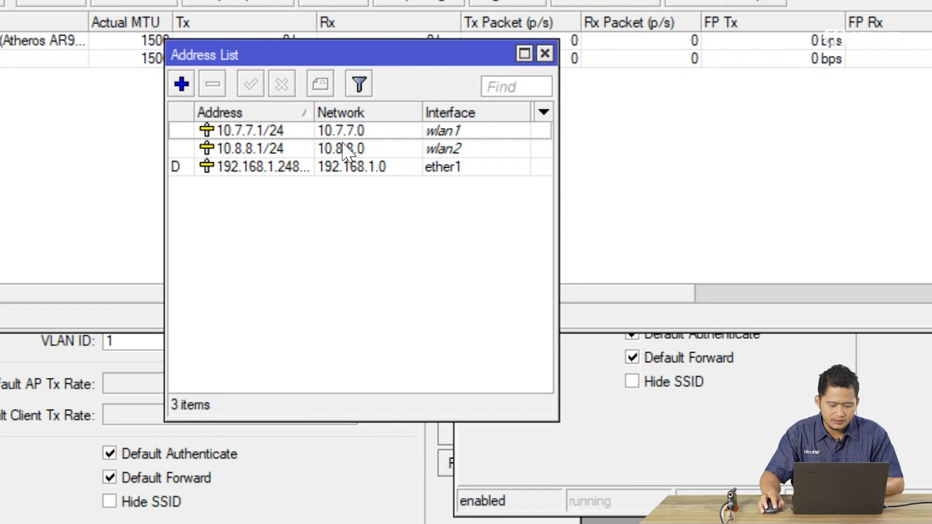
pyautogui.moveTo(306, 65); pyautogui.dragTo(280, 132)
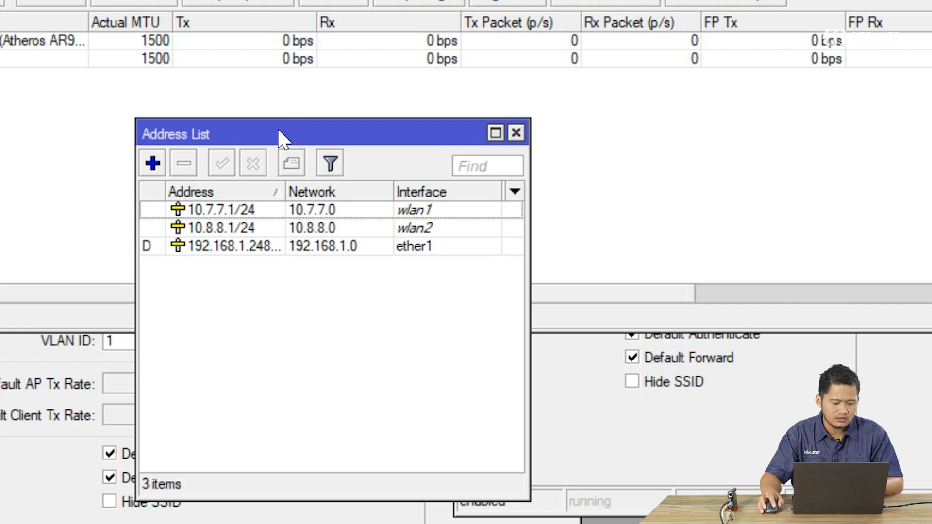
# Start a DHCP server setup on wlan1 with network 10.7.7.0/24, gateway 10.7.7.1 and address pool 10.7.7.2-10.7.7.254
pyautogui.click(105, 203)
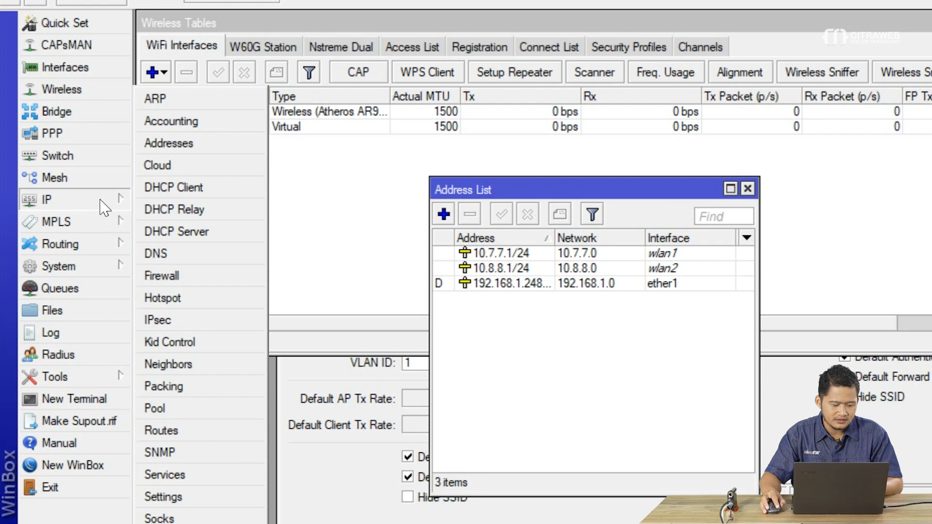
pyautogui.click(164, 232)
pyautogui.moveTo(462, 153); pyautogui.dragTo(437, 274)
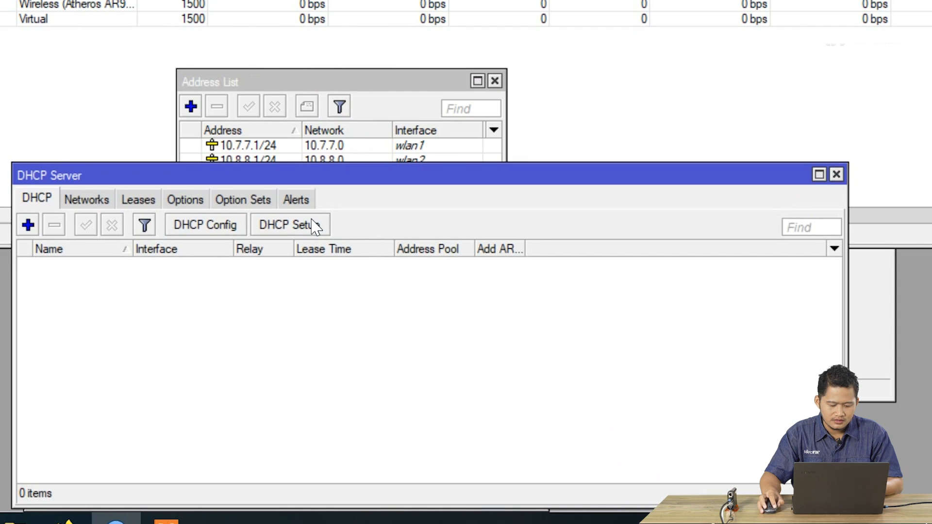
pyautogui.click(316, 228)
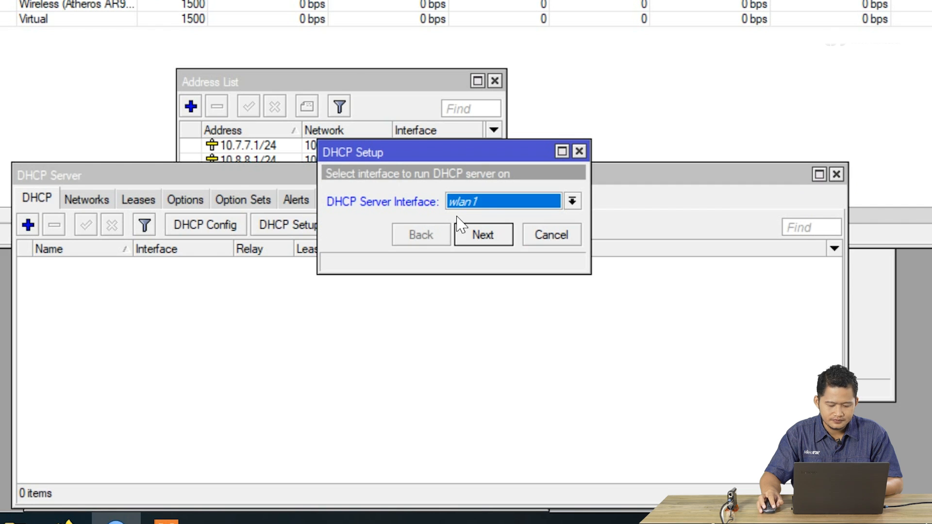
pyautogui.click(485, 234)
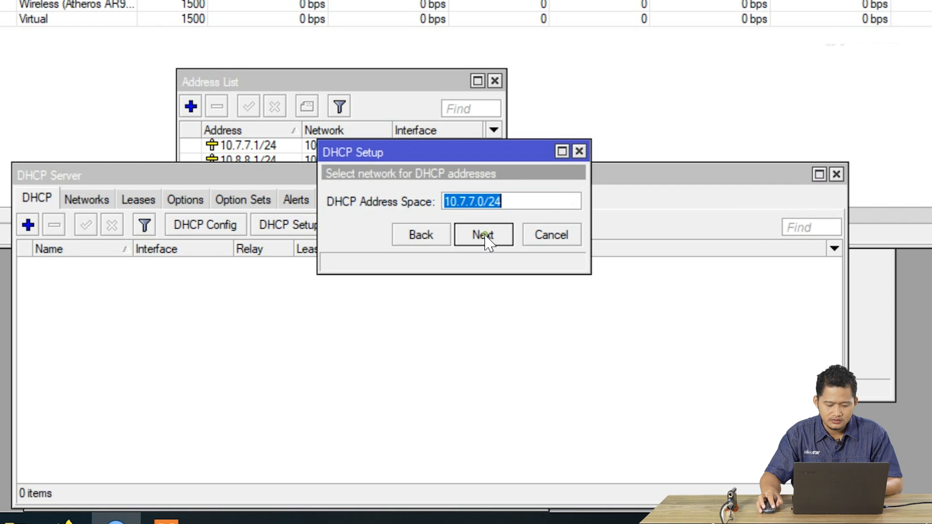
pyautogui.click(488, 241)
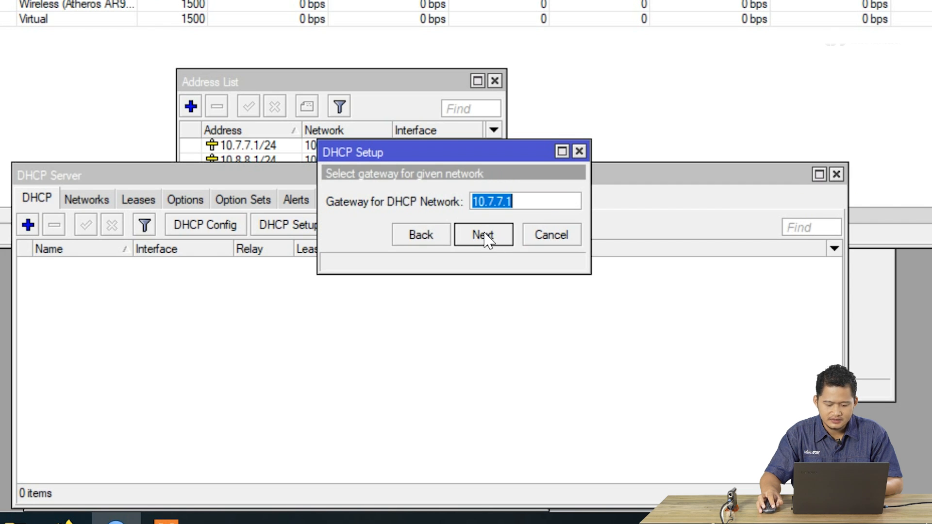
pyautogui.click(486, 238)
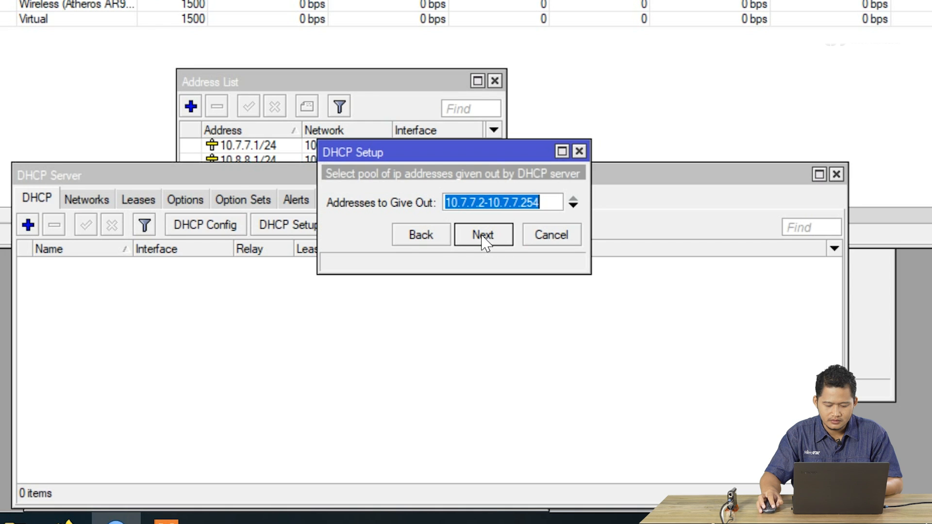
pyautogui.click(485, 241)
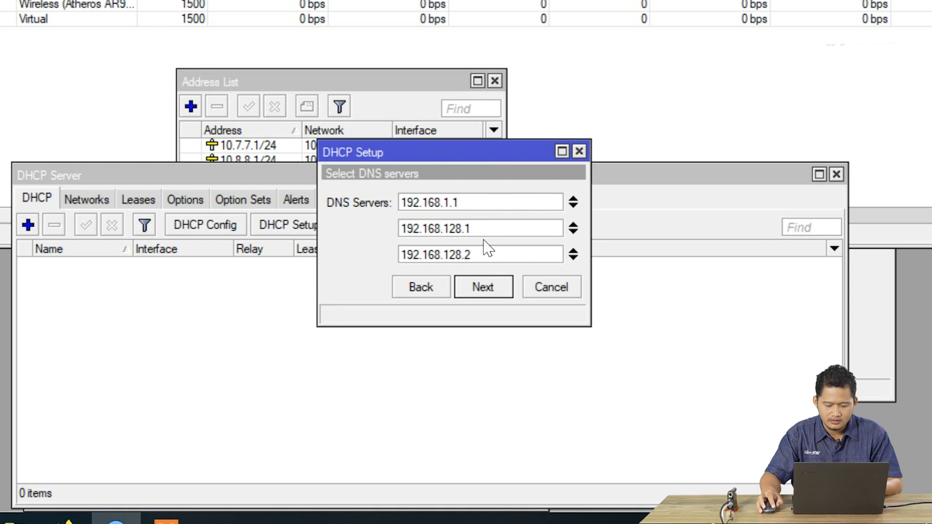
# Keep only 192.168.1.1 as DNS server, accept the 00:10:00 lease time, and finish the DHCP setup, closing the DHCP and address windows
pyautogui.click(573, 254)
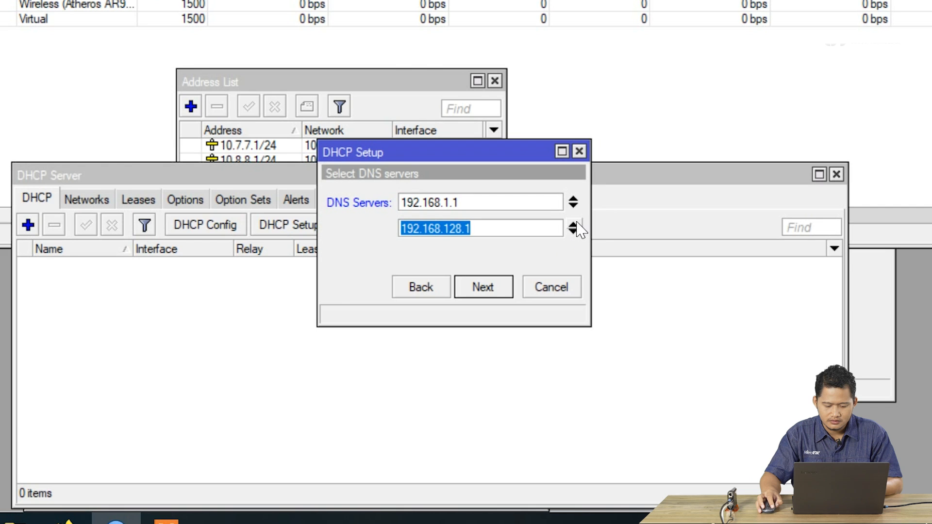
pyautogui.click(573, 228)
pyautogui.click(495, 287)
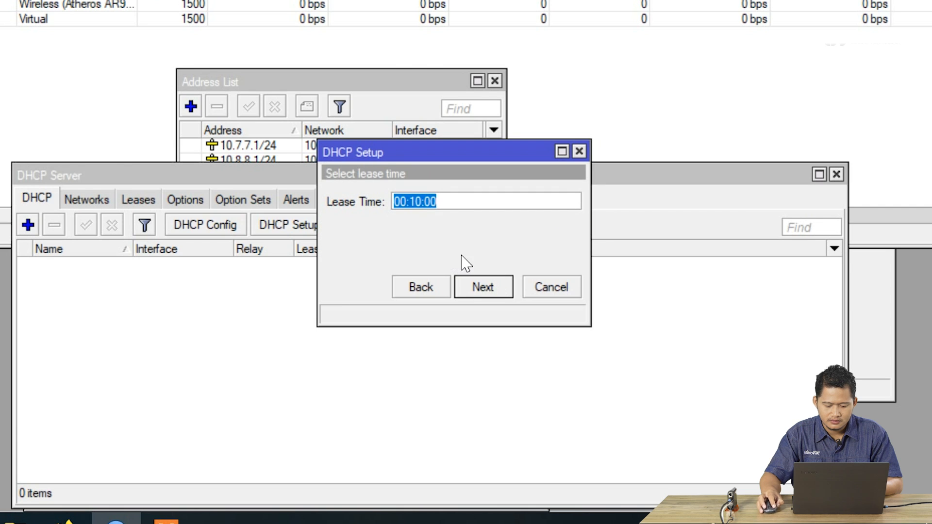
pyautogui.click(484, 287)
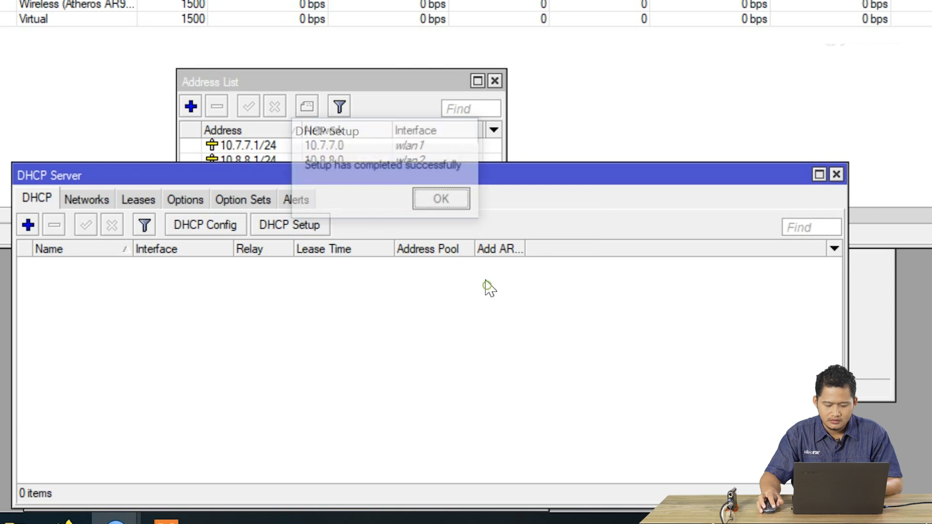
pyautogui.click(443, 201)
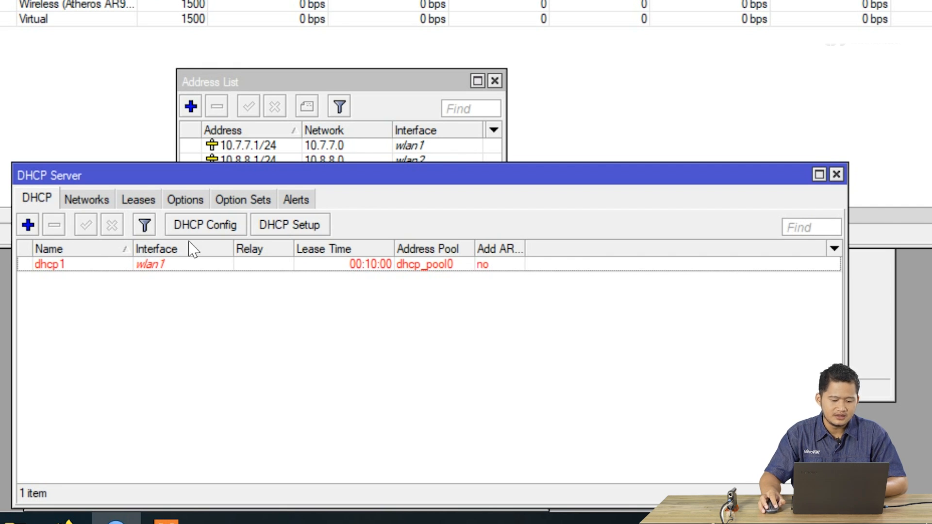
pyautogui.click(839, 176)
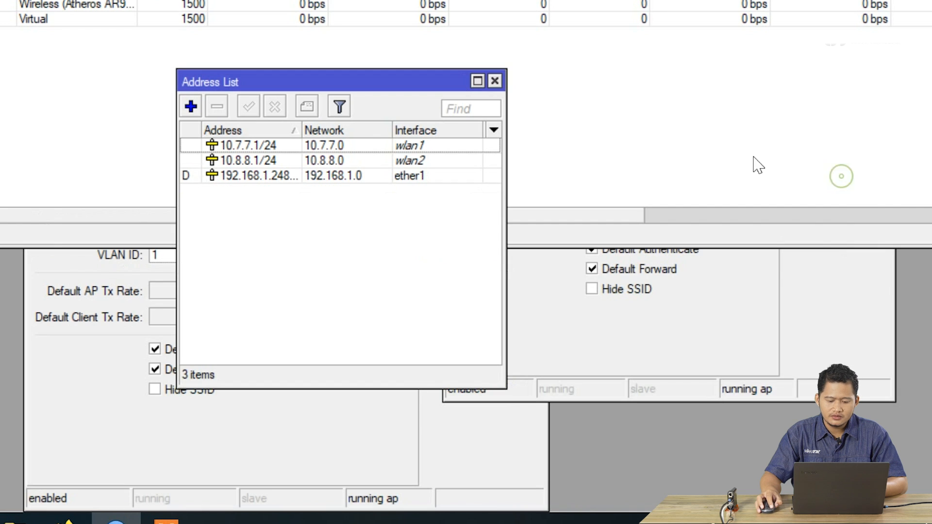
pyautogui.click(495, 82)
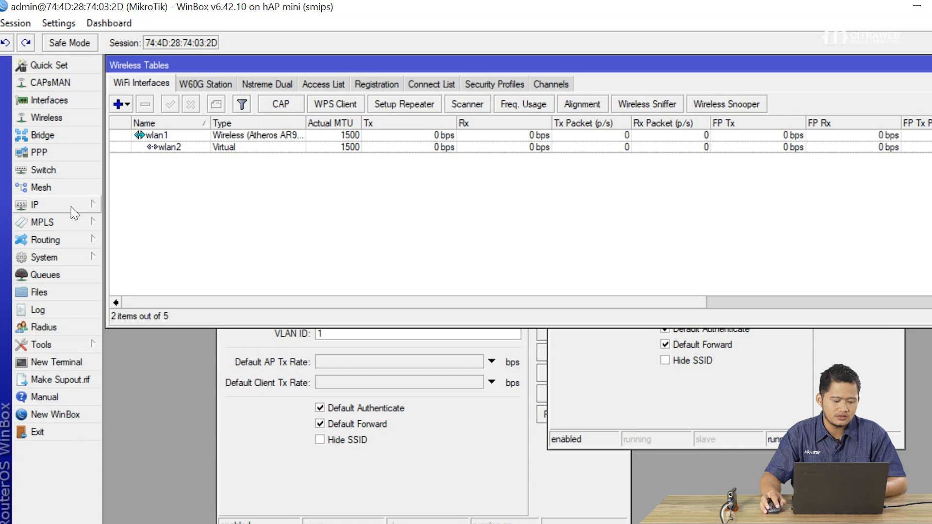
# Start a Hotspot setup and select wlan2 as the interface to run it on
pyautogui.click(74, 206)
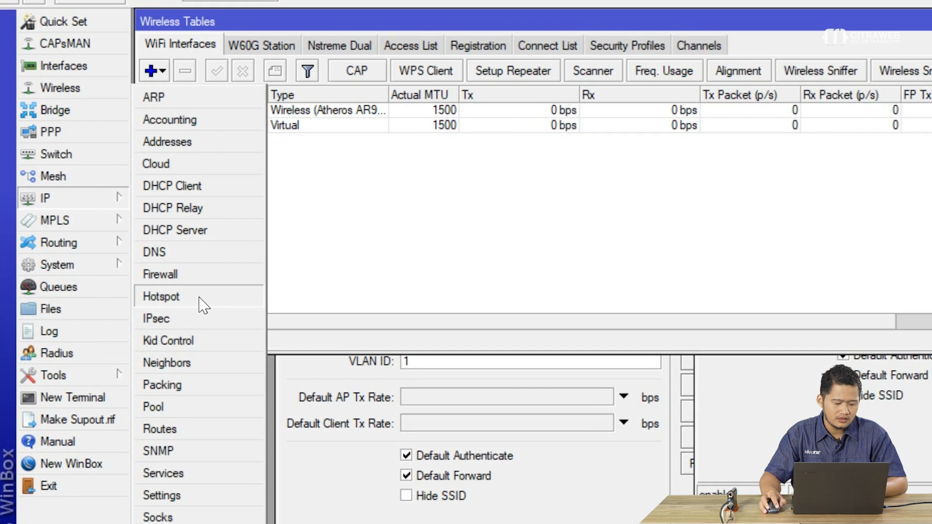
pyautogui.click(161, 296)
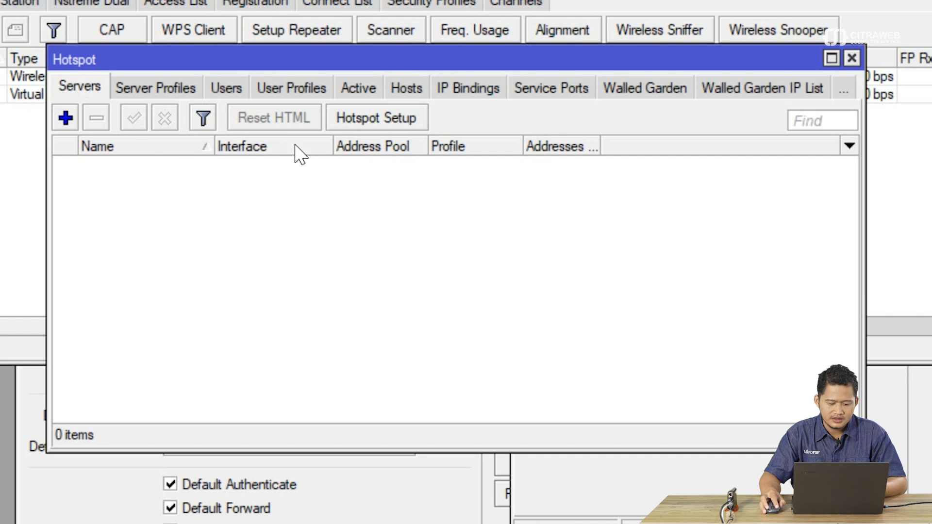
pyautogui.click(386, 127)
pyautogui.moveTo(484, 237); pyautogui.dragTo(402, 181)
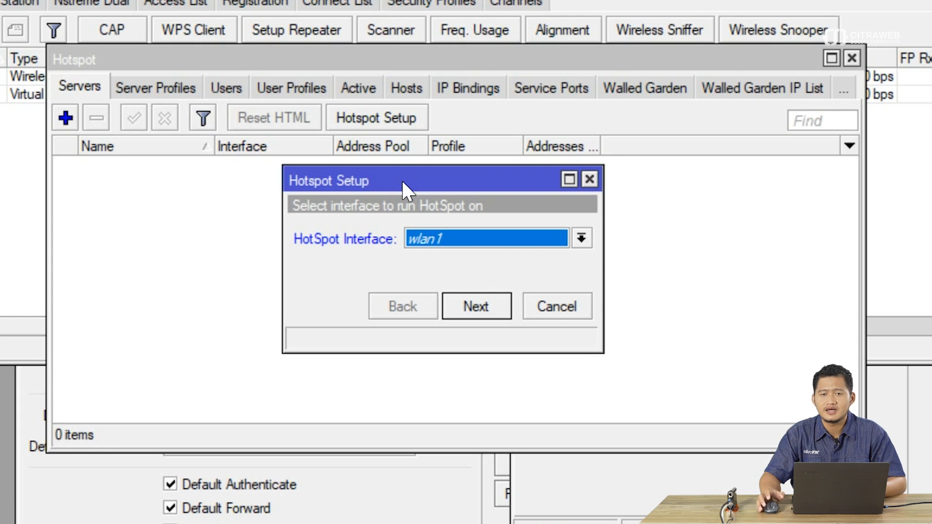
pyautogui.moveTo(439, 174); pyautogui.dragTo(406, 160)
pyautogui.click(412, 217)
pyautogui.click(413, 214)
pyautogui.click(414, 217)
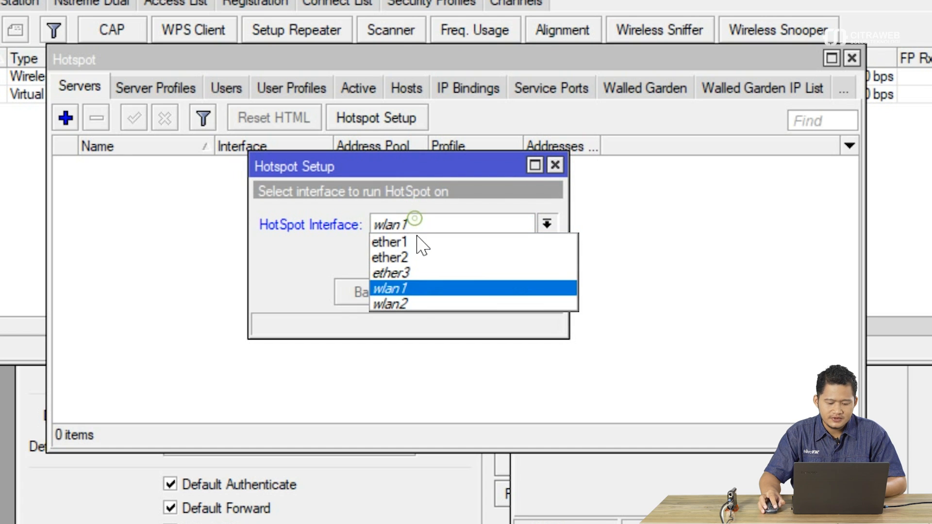
pyautogui.click(421, 305)
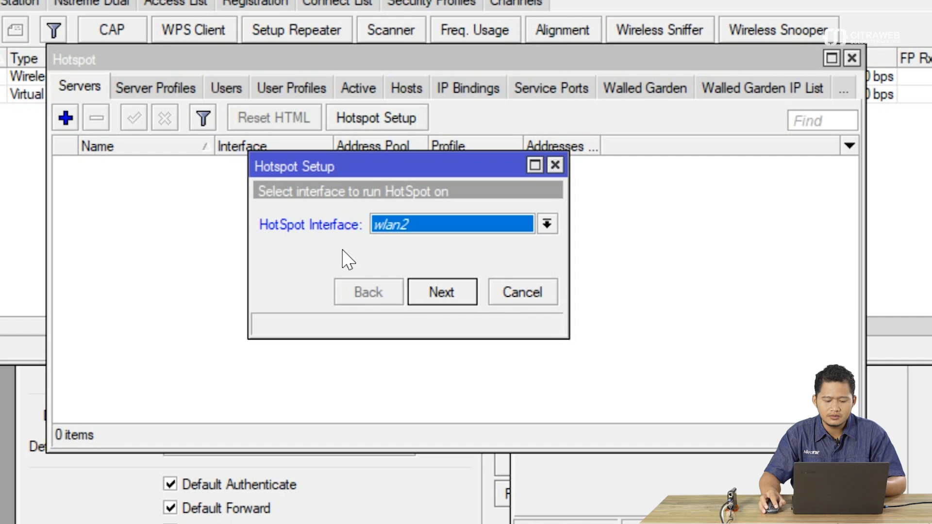
pyautogui.click(435, 292)
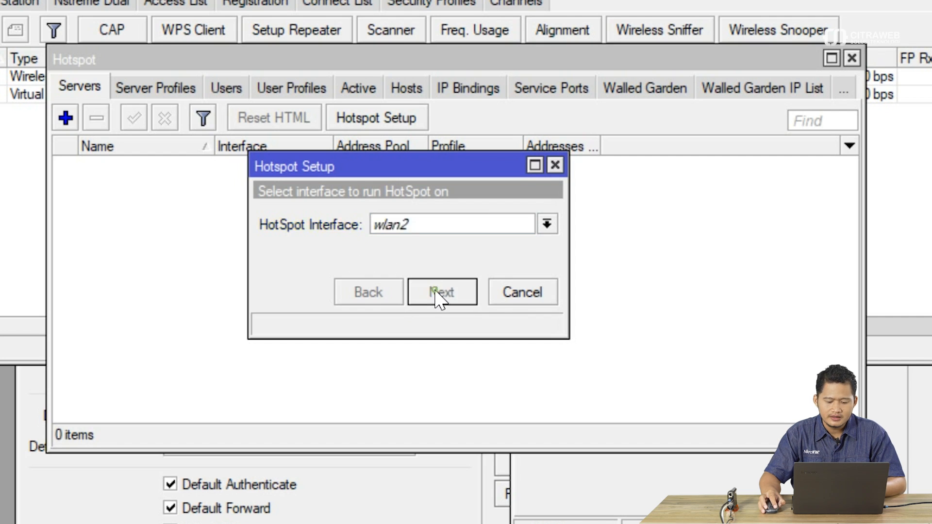
# Accept the proposed hotspot network settings, with no SSL certificate and the SMTP server at 0.0.0.0
pyautogui.click(441, 291)
pyautogui.click(444, 293)
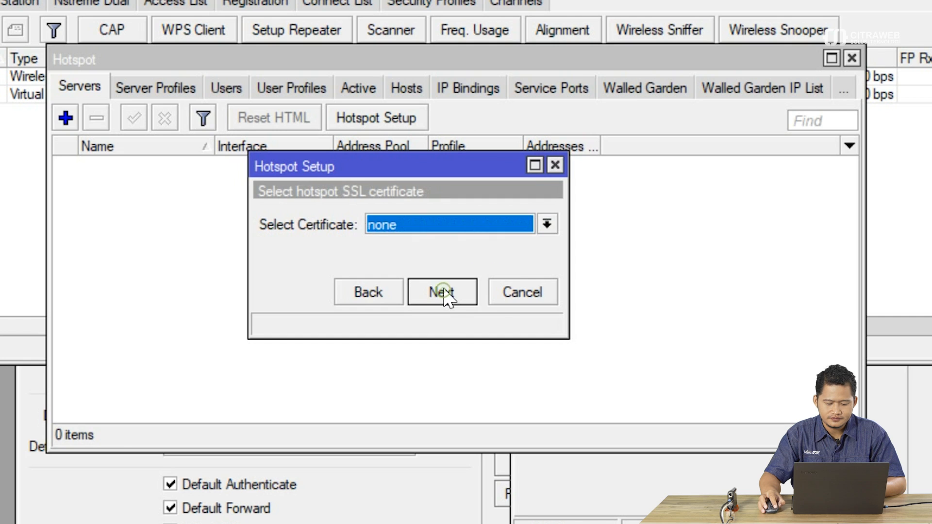
pyautogui.click(444, 293)
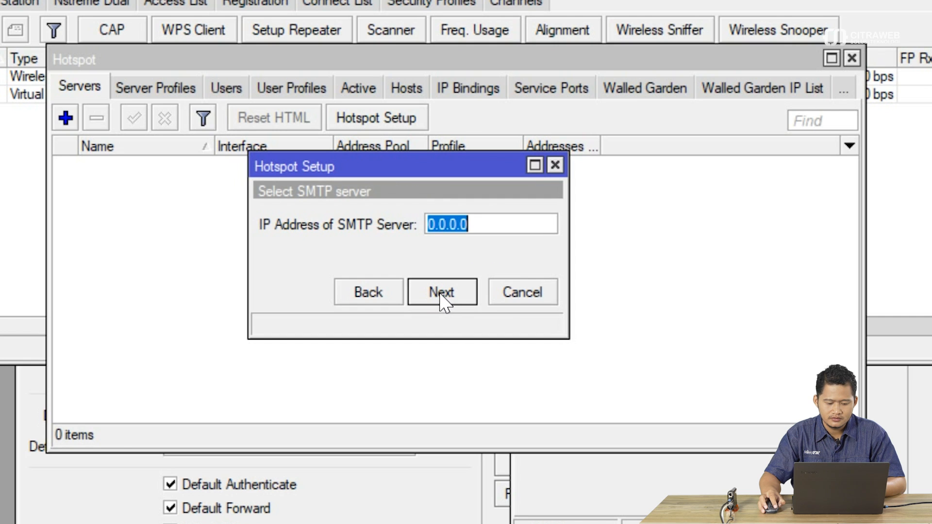
pyautogui.click(441, 293)
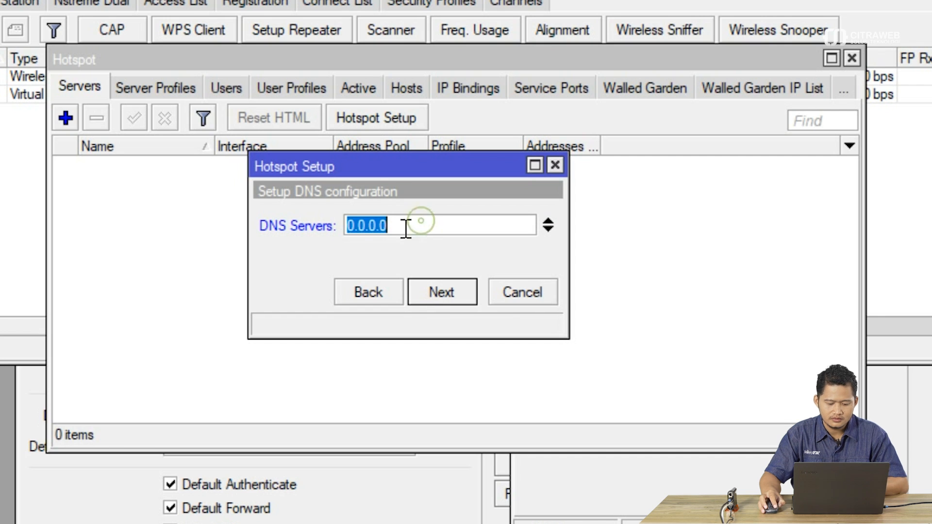
# Set the hotspot's DNS server to 8.8.8.8 and its DNS name to hotspot.hotspot.com
pyautogui.write('8.8.8.8')
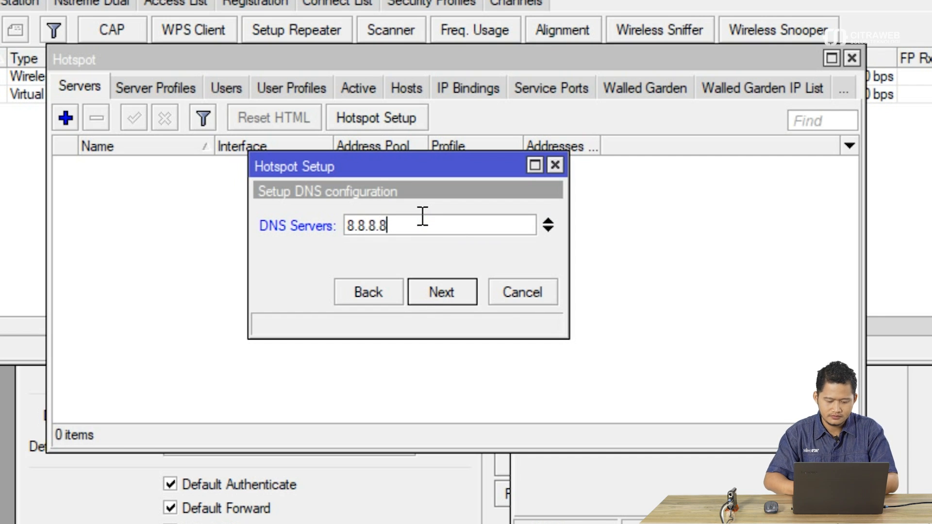
pyautogui.click(444, 292)
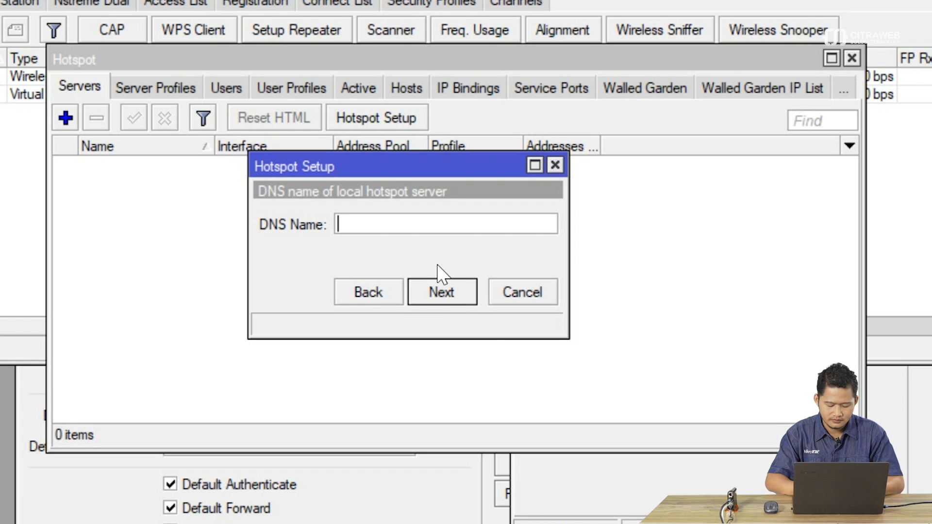
pyautogui.write('hotspot')
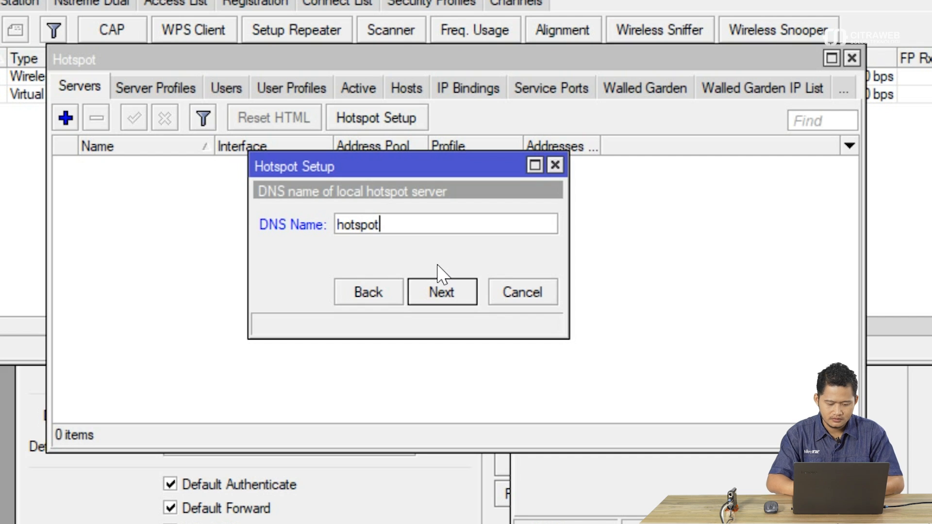
pyautogui.write('.hos')
pyautogui.write('spot')
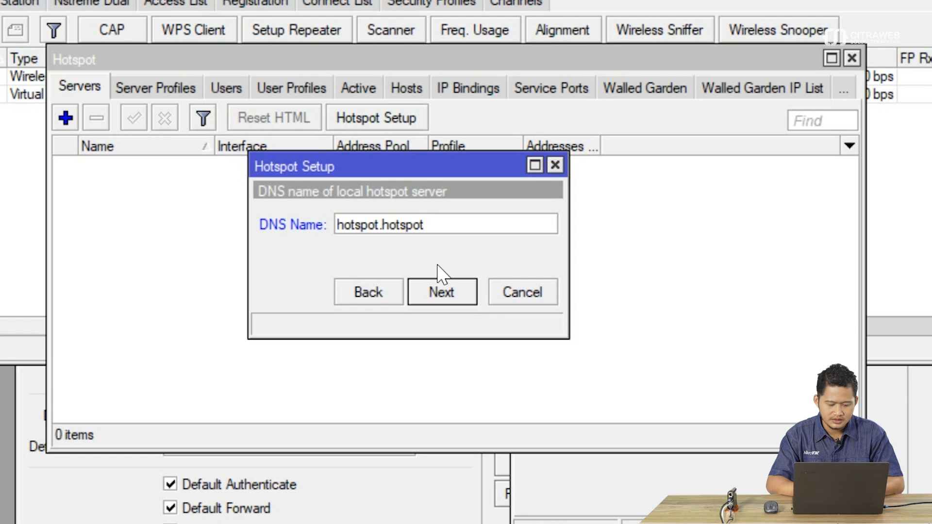
pyautogui.write('.com')
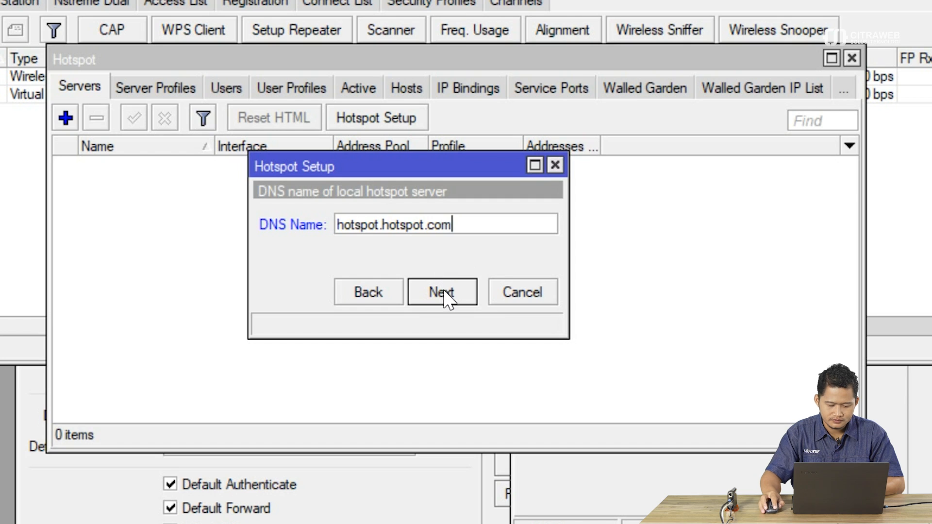
pyautogui.click(439, 293)
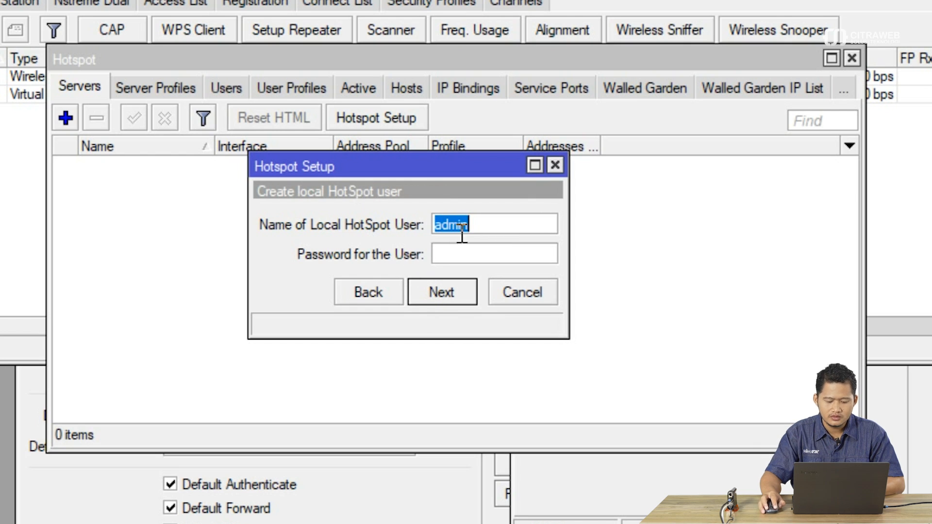
# Keep admin as the local hotspot user with a blank password and complete the hotspot setup
pyautogui.click(446, 297)
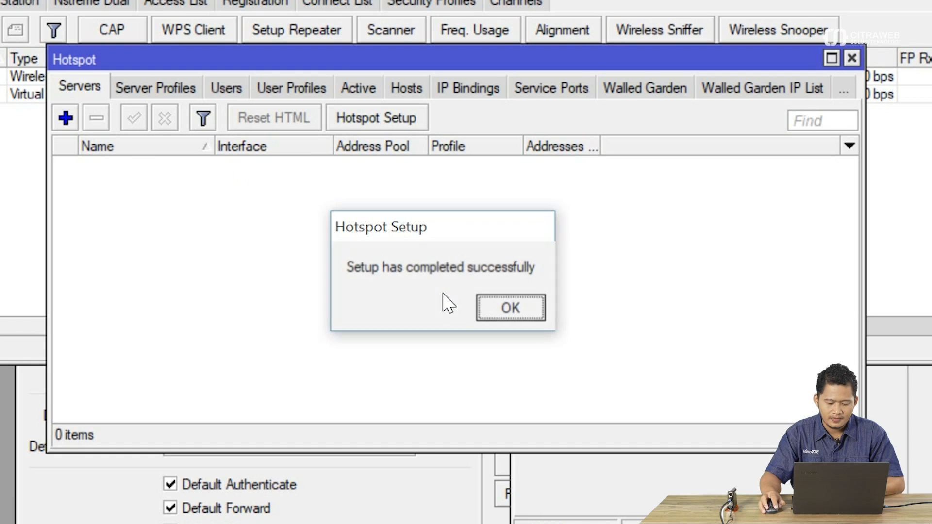
pyautogui.click(535, 316)
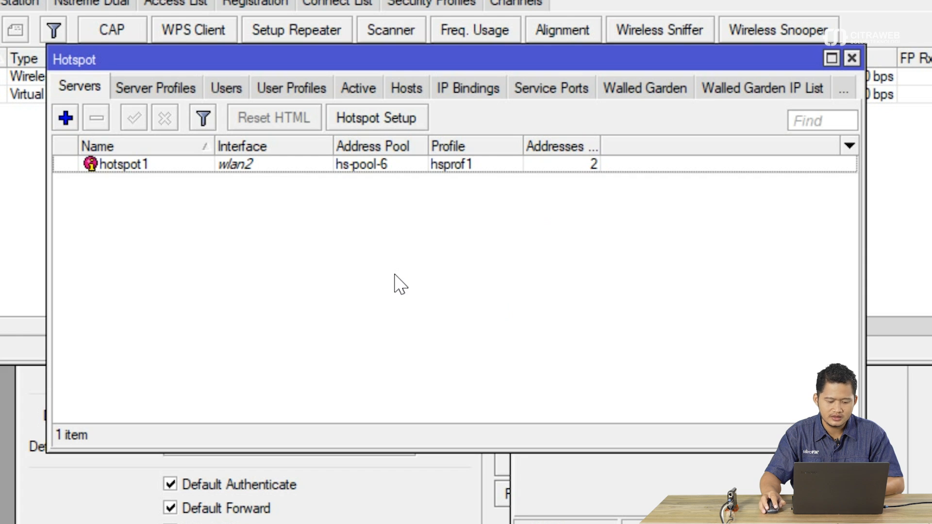
pyautogui.moveTo(445, 59); pyautogui.dragTo(367, 130)
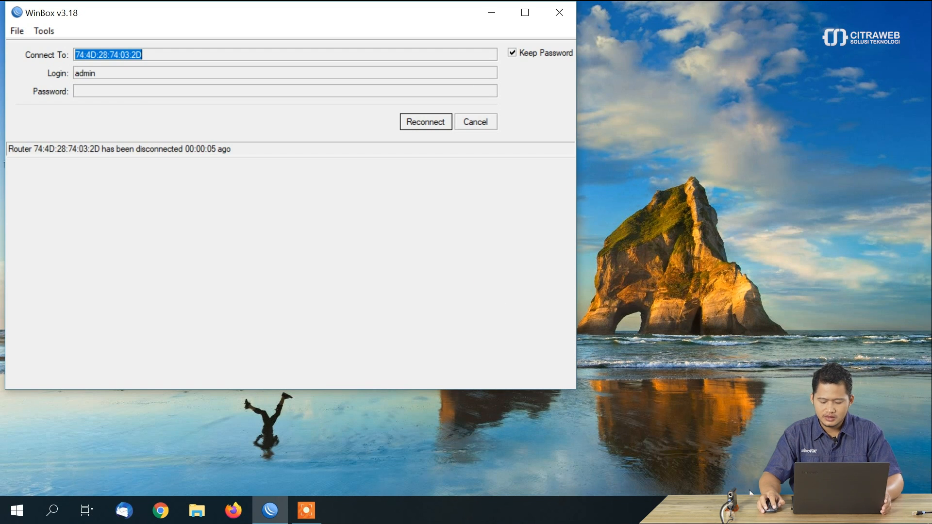
# Turn on the computer's Wi-Fi and look through the available networks for SSID-Karyawan and SSID-Tamu
pyautogui.click(810, 511)
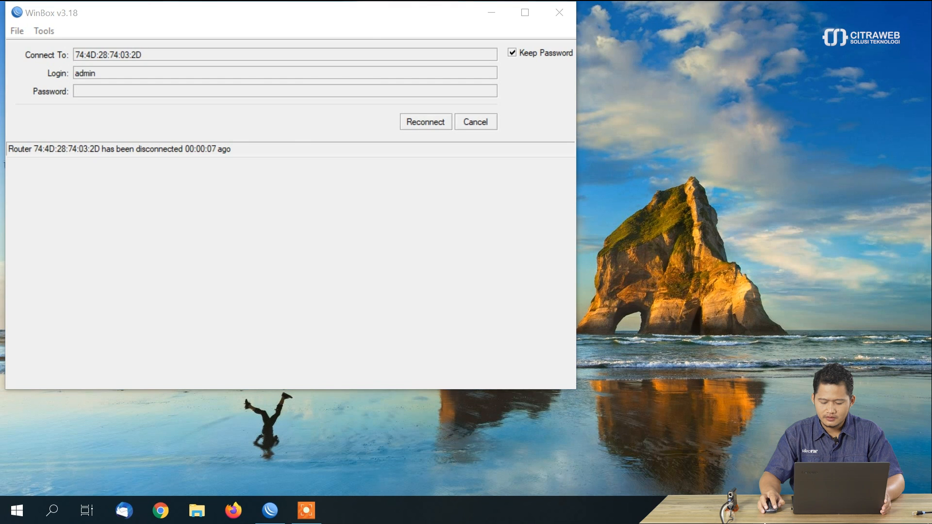
pyautogui.click(697, 470)
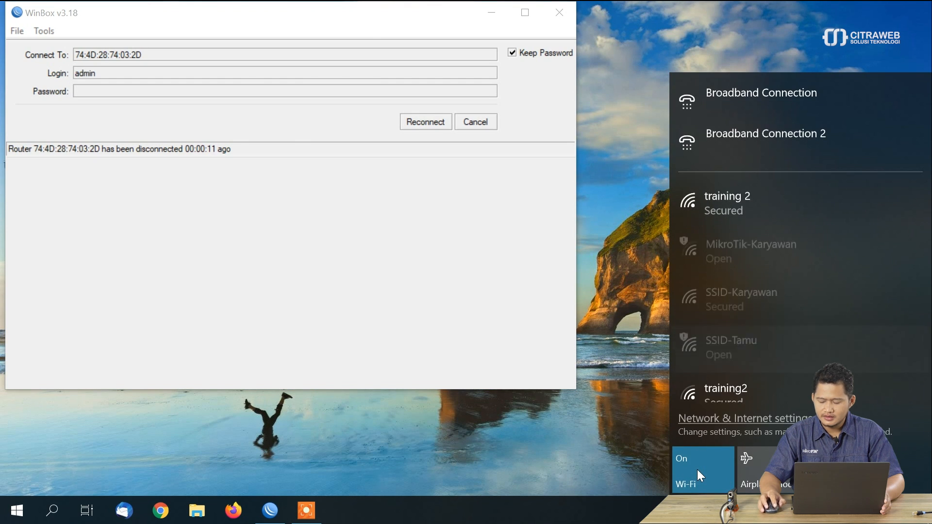
pyautogui.scroll(-1, 779, 266)
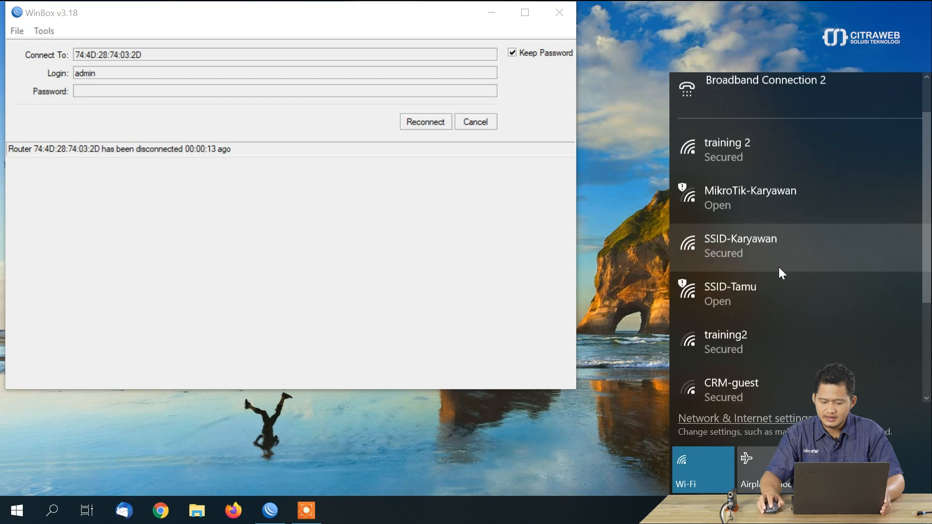
pyautogui.scroll(-2, 822, 220)
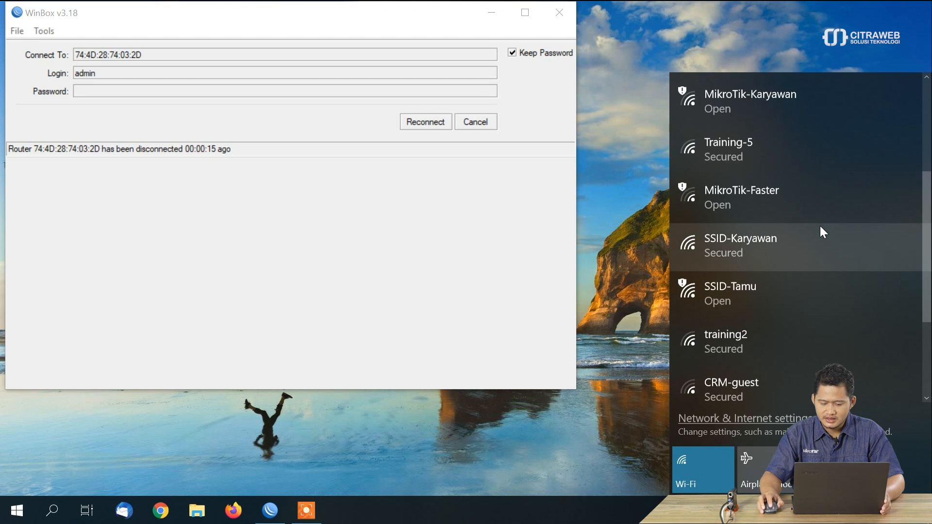
# Connect the computer to the SSID-Karyawan network with automatic connection enabled, entering and revealing the network security key
pyautogui.scroll(-2, 820, 228)
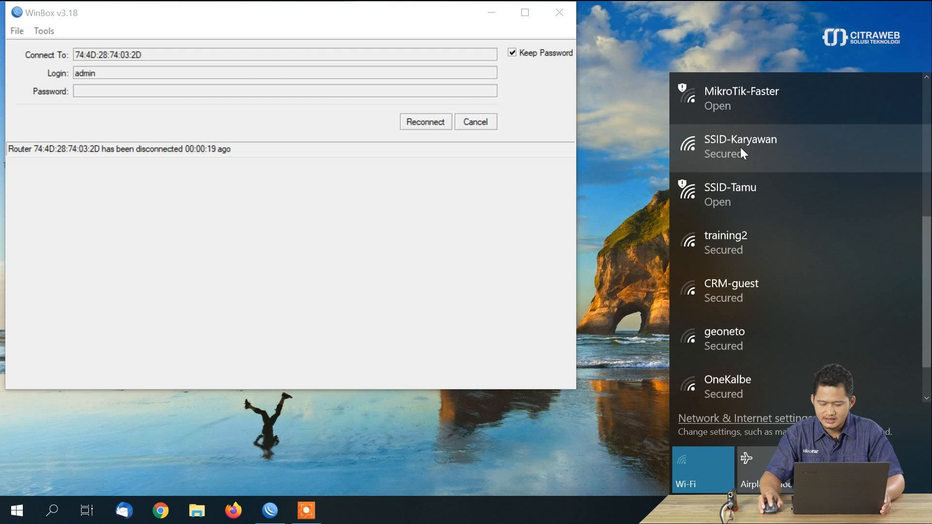
pyautogui.scroll(-1, 756, 154)
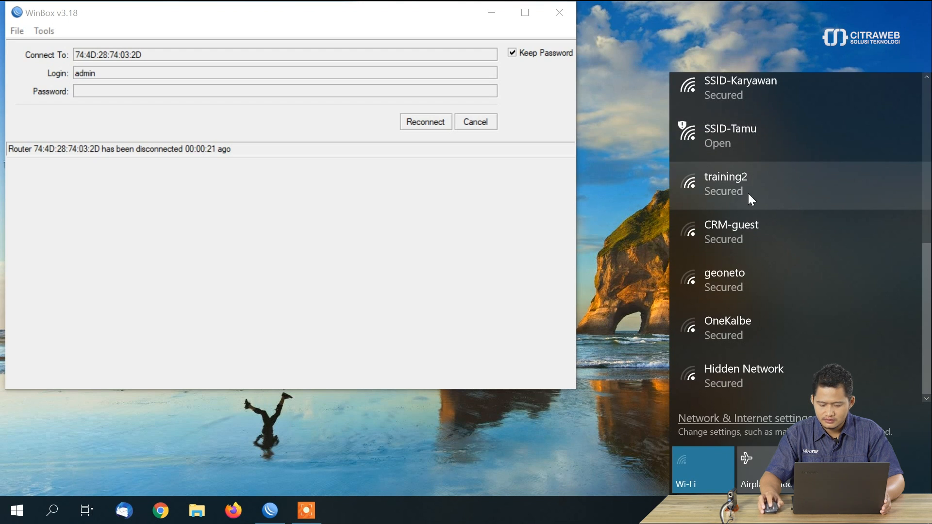
pyautogui.scroll(4, 769, 254)
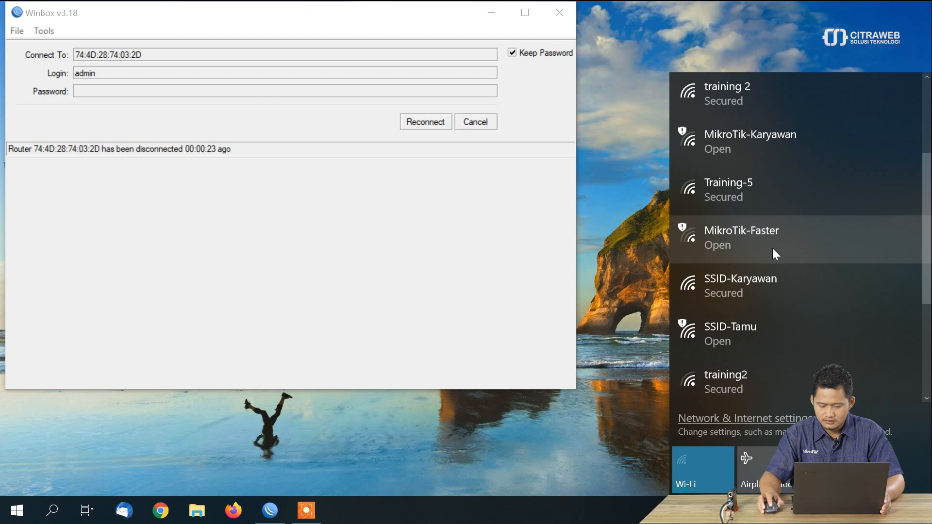
pyautogui.scroll(-1, 773, 248)
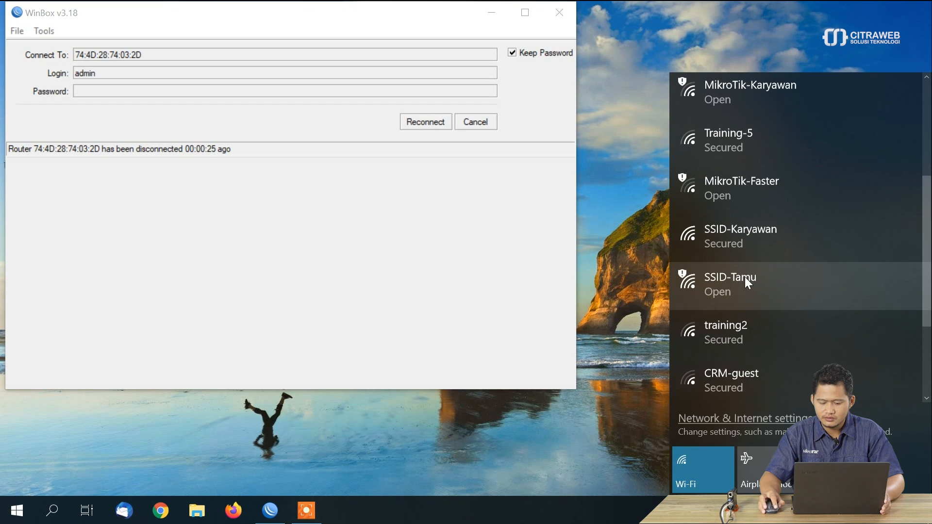
pyautogui.click(756, 244)
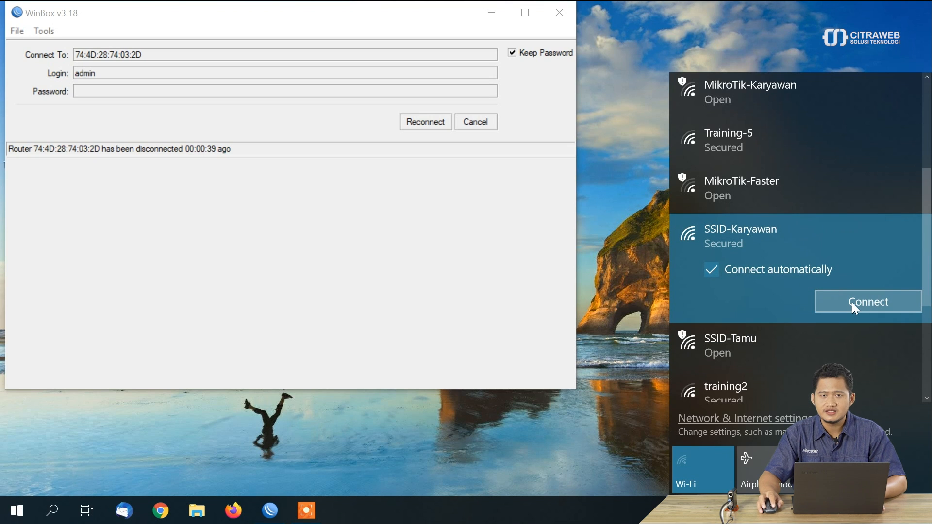
pyautogui.click(857, 309)
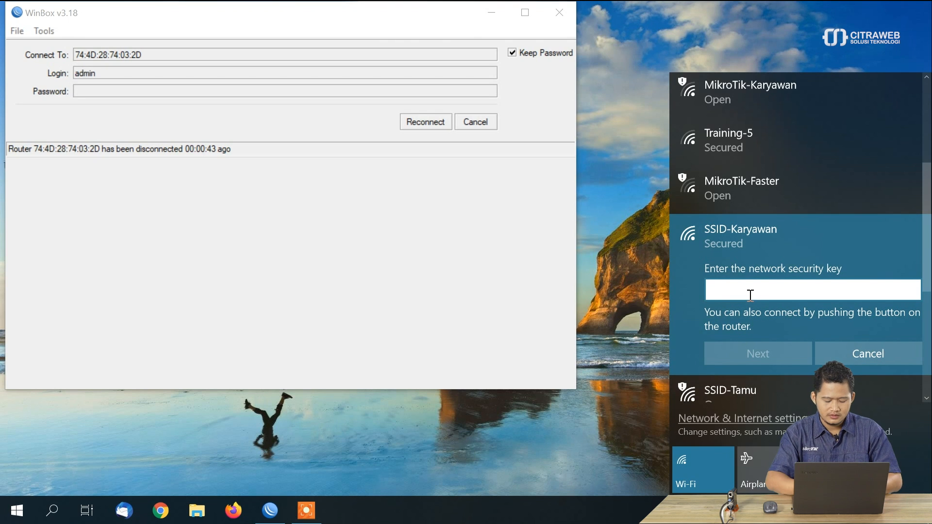
pyautogui.write('••••••')
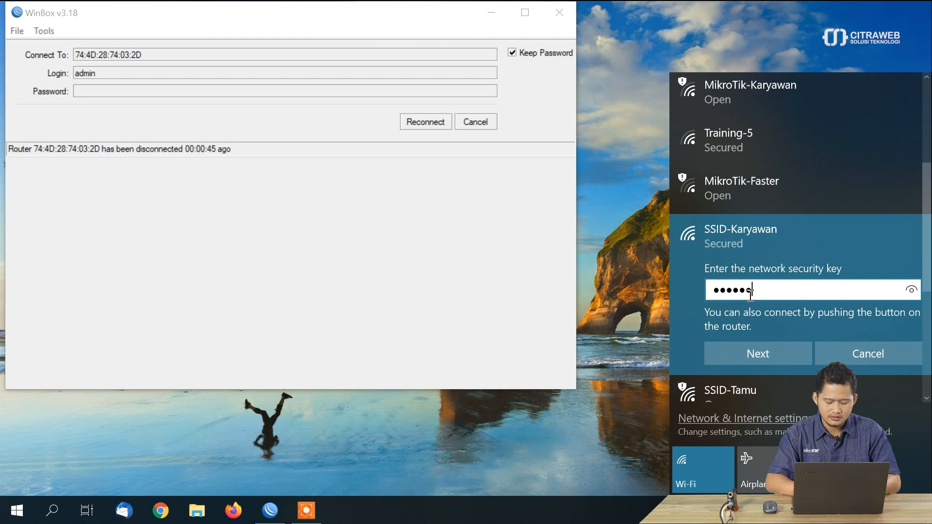
pyautogui.write('••')
pyautogui.click(912, 297)
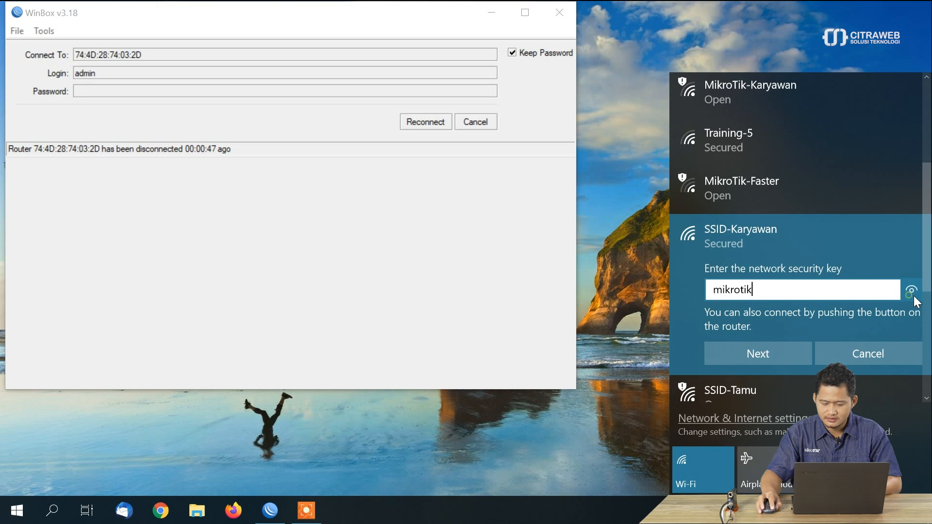
pyautogui.click(740, 358)
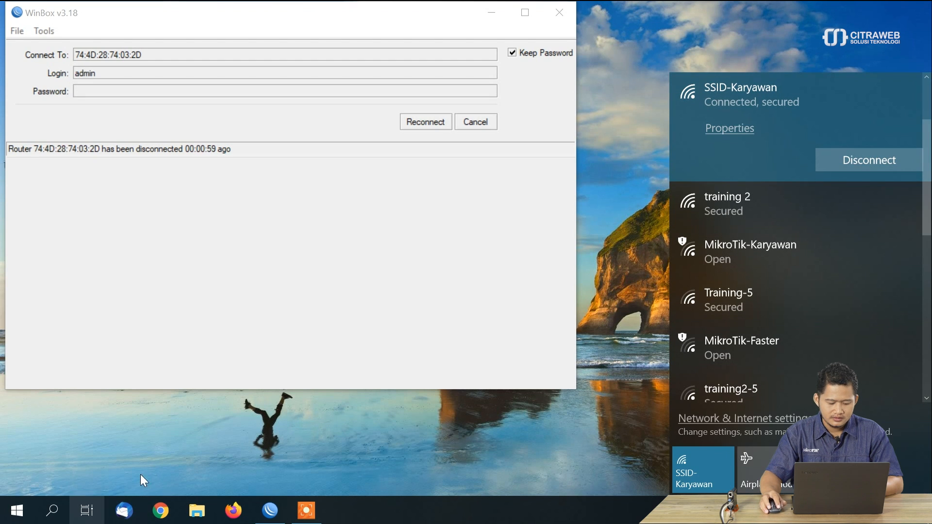
# Switch to Firefox to test page loading over SSID-Karyawan, close the "loss key cli mikrotik" search tab, and minimize the browser
pyautogui.click(234, 510)
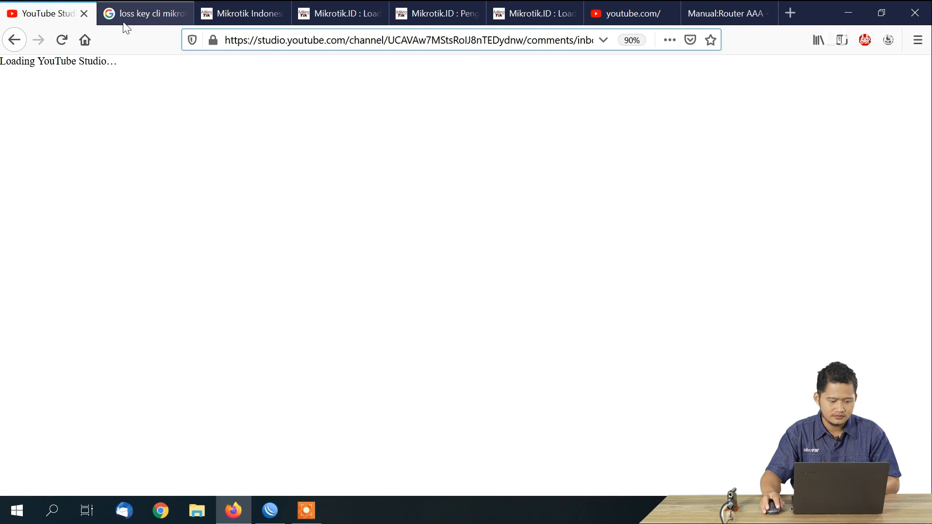
pyautogui.click(154, 10)
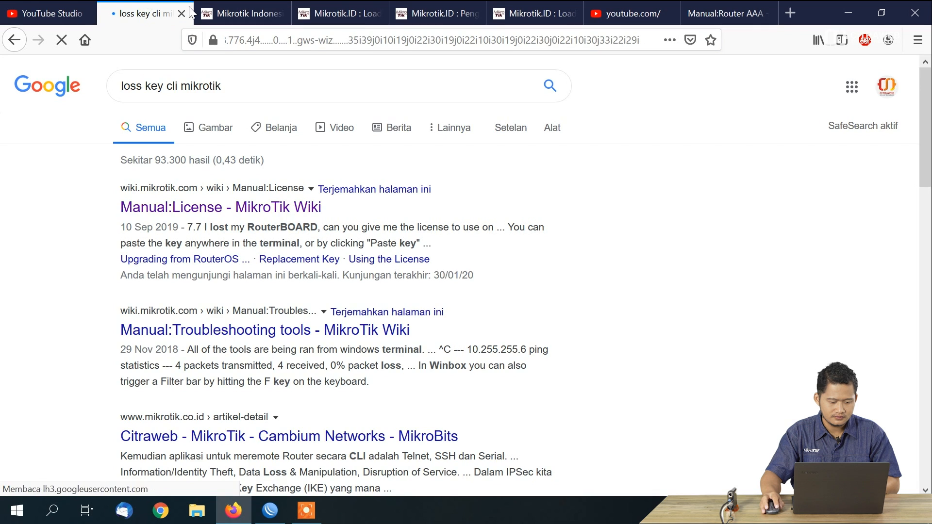
pyautogui.click(182, 14)
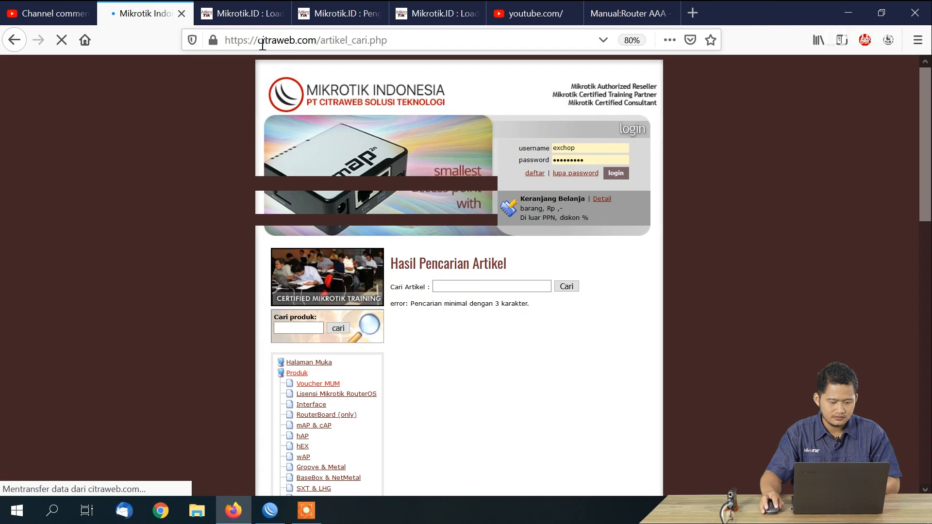
pyautogui.click(228, 510)
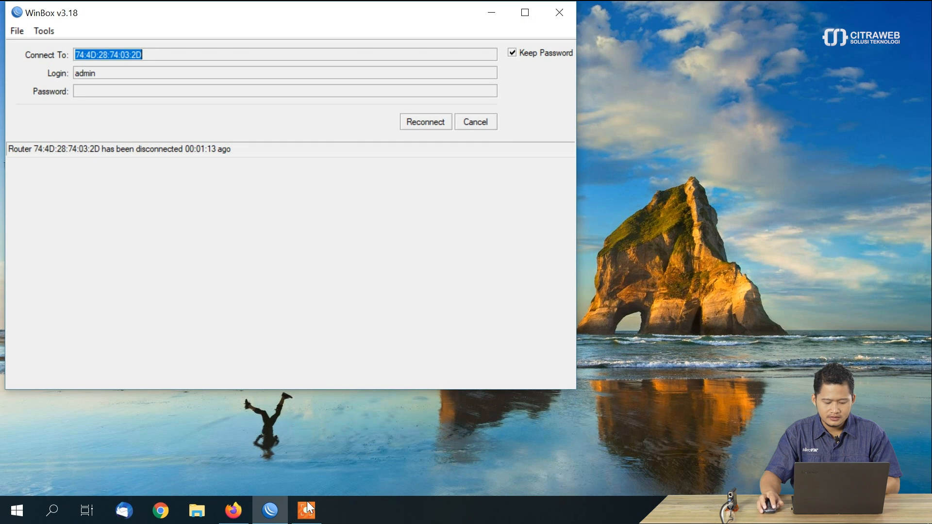
# Minimize WinBox and examine the IP assignment and address details in the SSID-Karyawan network properties
pyautogui.click(269, 513)
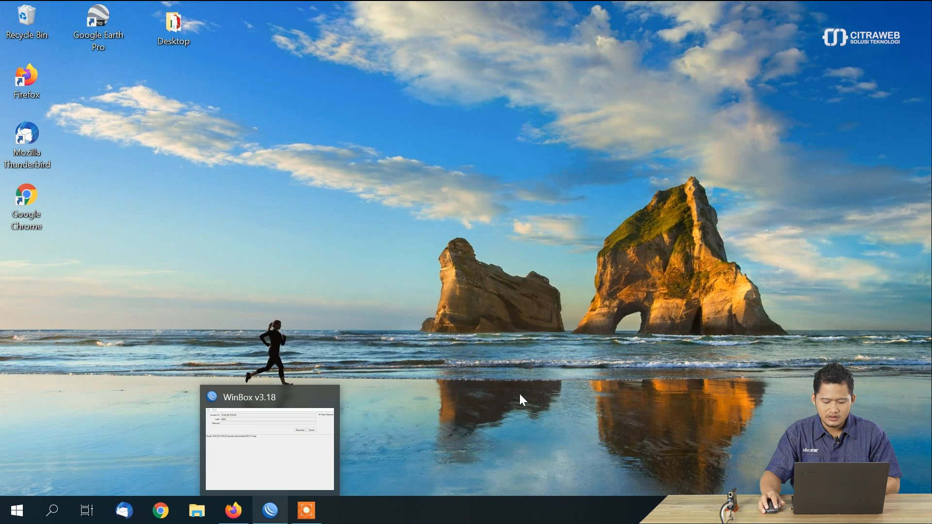
pyautogui.click(798, 511)
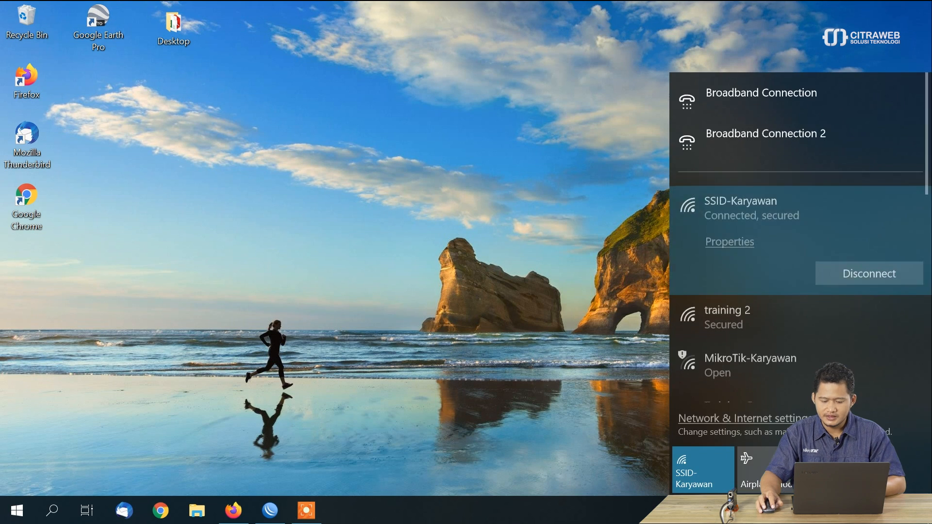
pyautogui.click(731, 243)
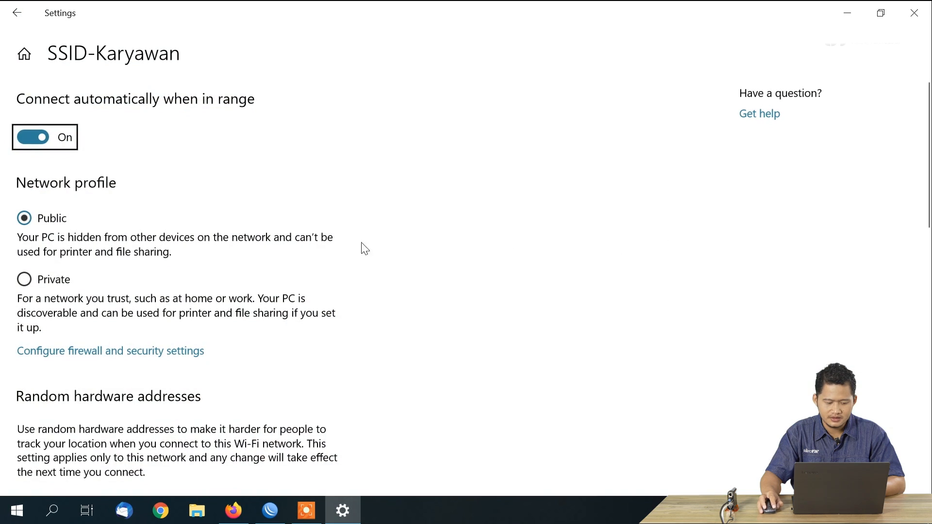
pyautogui.scroll(-15, 425, 333)
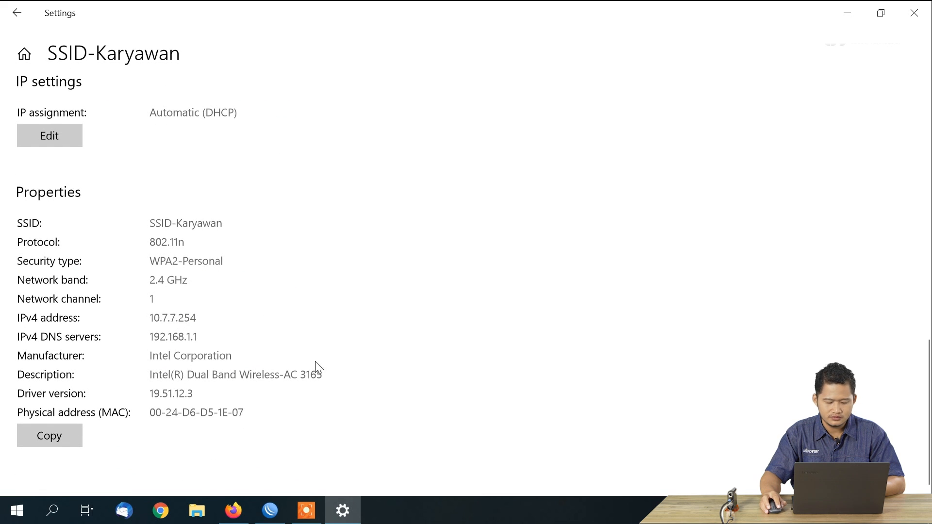
# Connect the computer to the open guest network SSID-Tamu, leaving automatic connection off
pyautogui.click(809, 511)
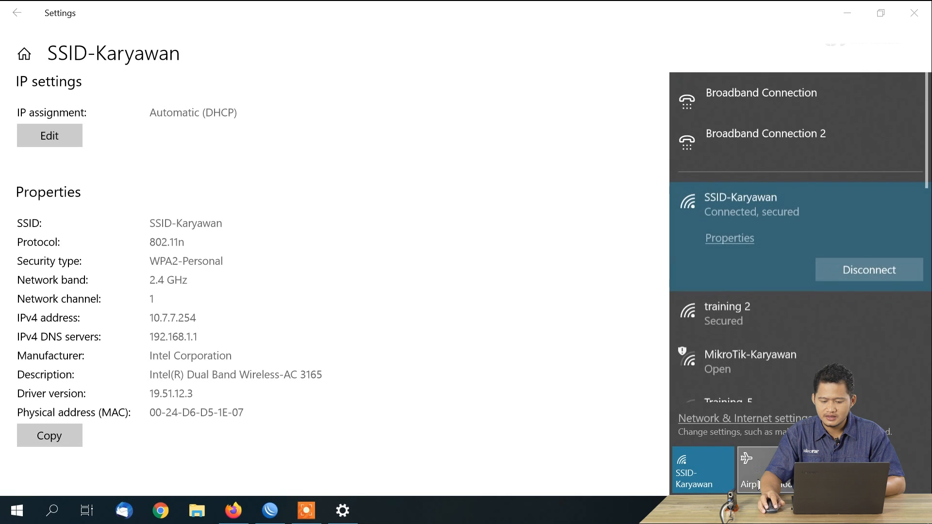
pyautogui.scroll(-4, 797, 357)
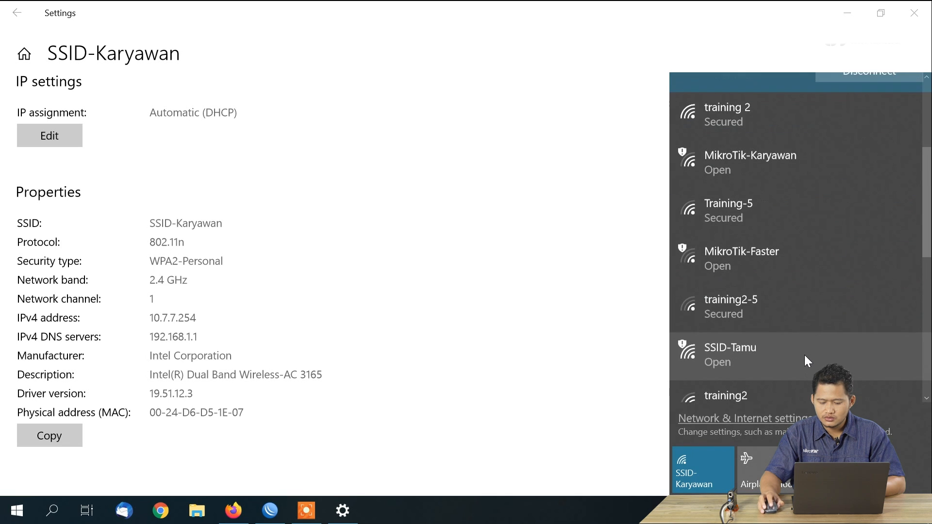
pyautogui.click(799, 351)
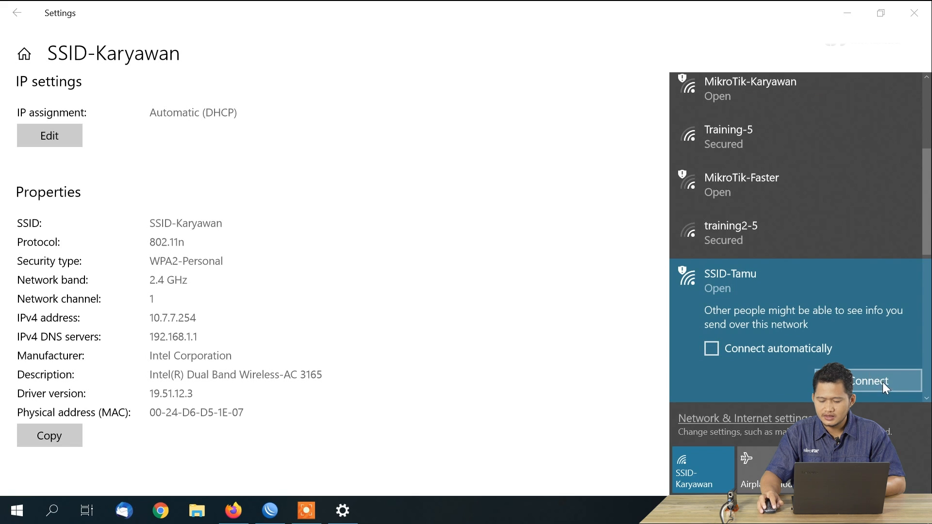
pyautogui.click(859, 367)
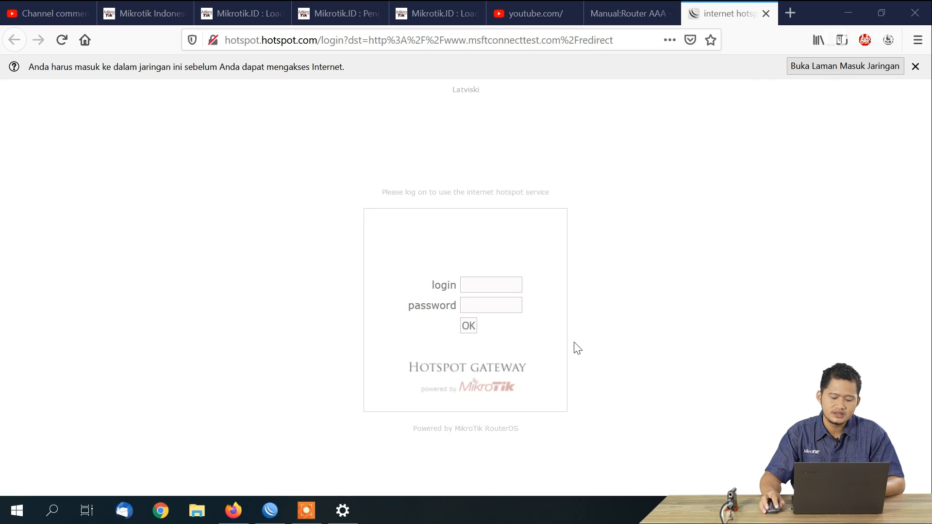
# Log in to the hotspot page as admin with a blank password and continue to the redirected website
pyautogui.click(505, 286)
pyautogui.write('admi')
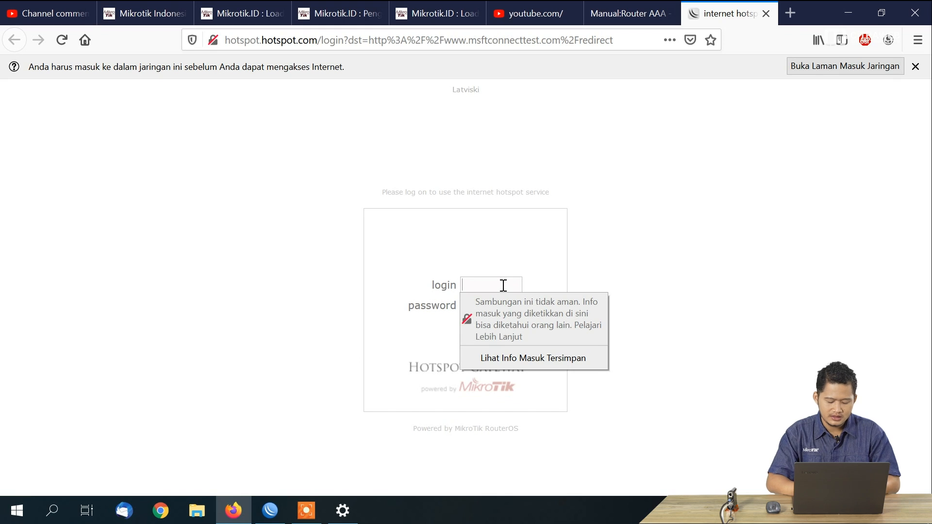
pyautogui.write('n')
pyautogui.press('Return')
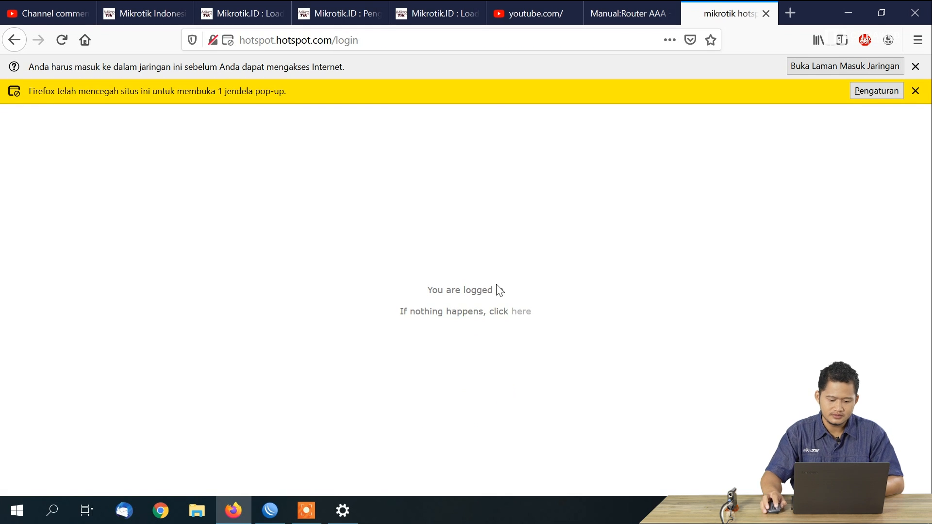
pyautogui.click(520, 314)
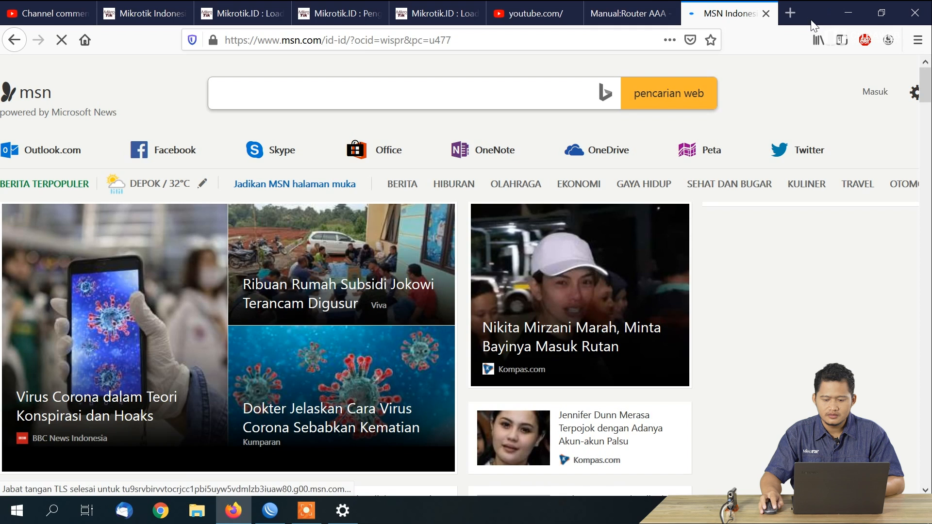
# Load mikrotik.id in a new browser tab to test internet access over the guest hotspot
pyautogui.click(790, 13)
pyautogui.write('mikro')
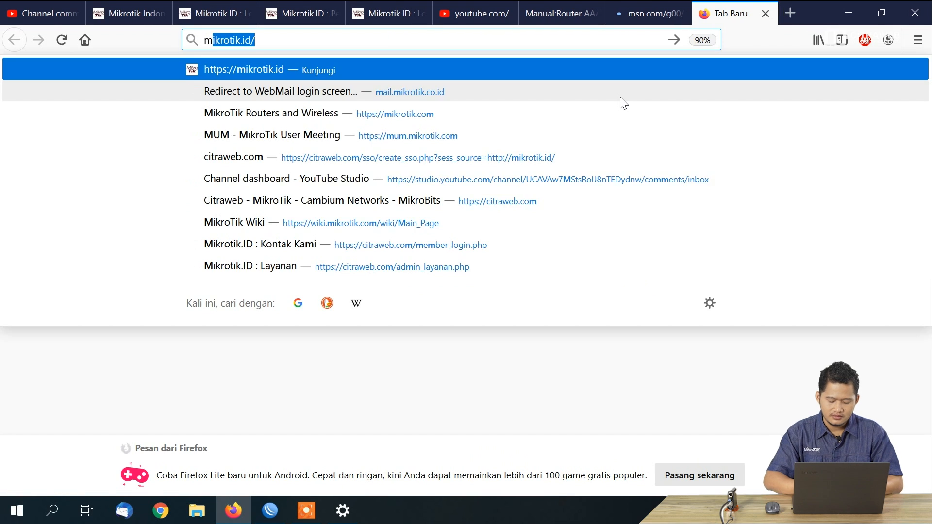
pyautogui.write('tik')
pyautogui.press('Return')
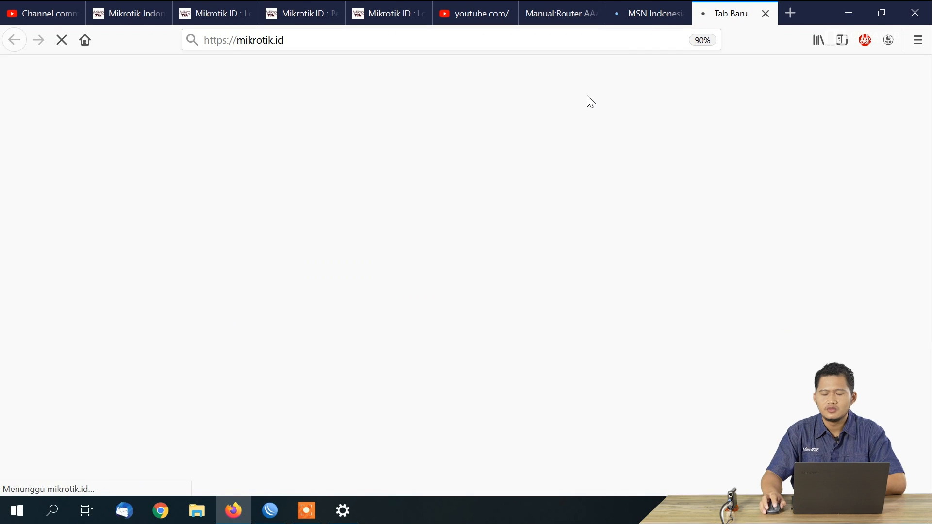